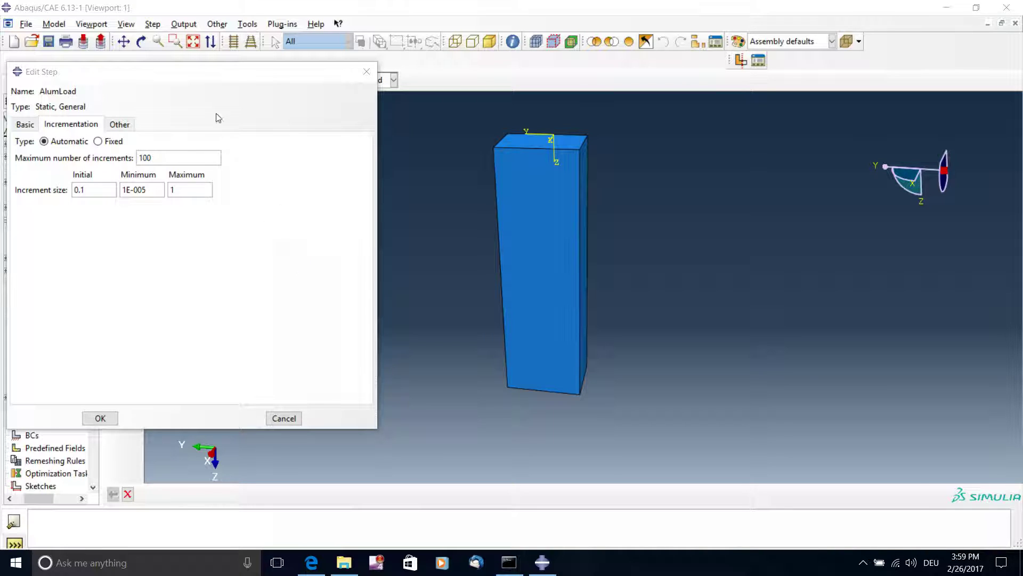
# Step: Review the AlumLoad step's Basic settings and increment sizes in Edit Step
pyautogui.click(249, 89)
pyautogui.moveTo(254, 79); pyautogui.dragTo(280, 83)
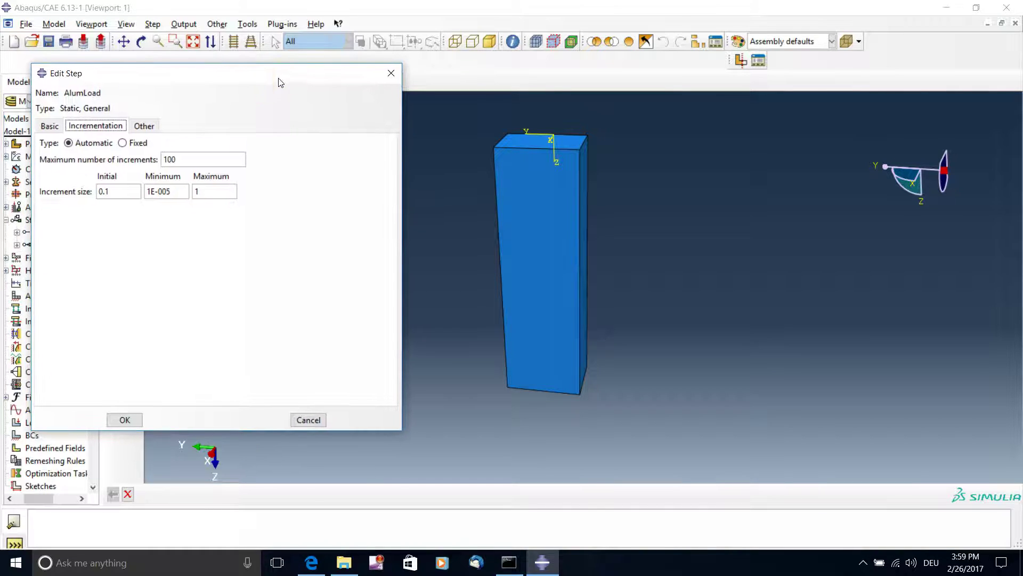
pyautogui.click(292, 196)
pyautogui.click(115, 197)
pyautogui.click(116, 183)
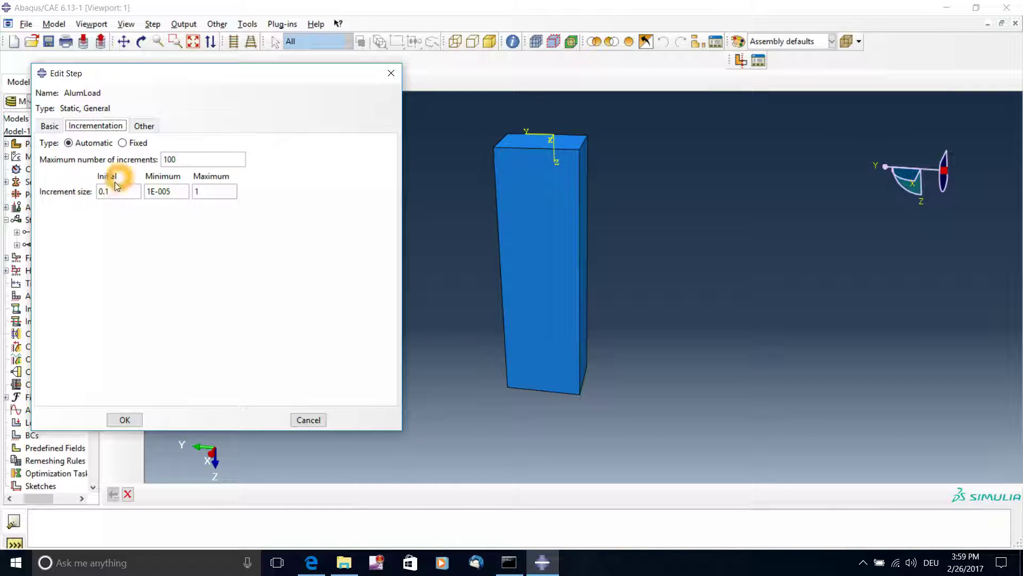
pyautogui.click(123, 194)
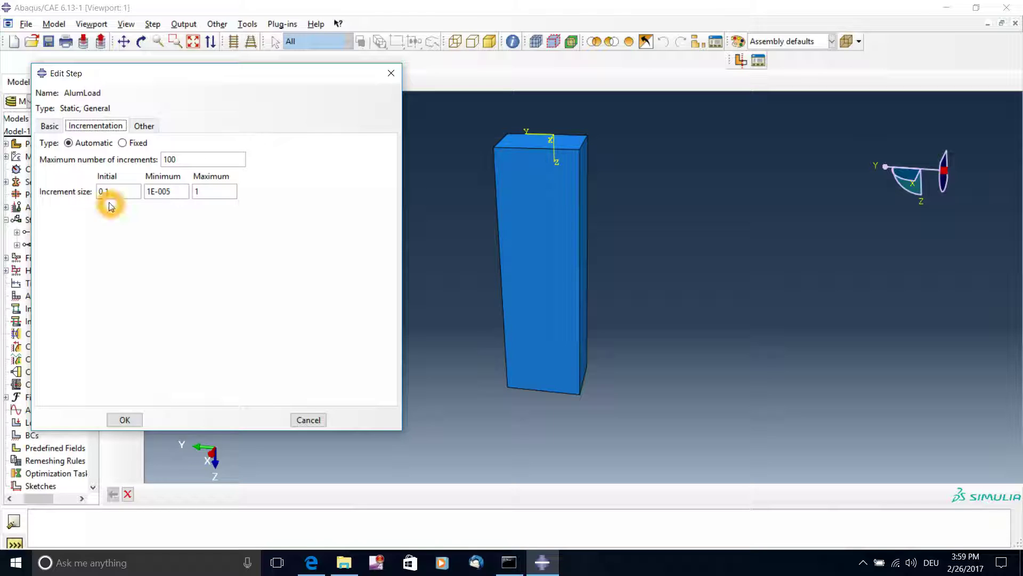
pyautogui.click(171, 194)
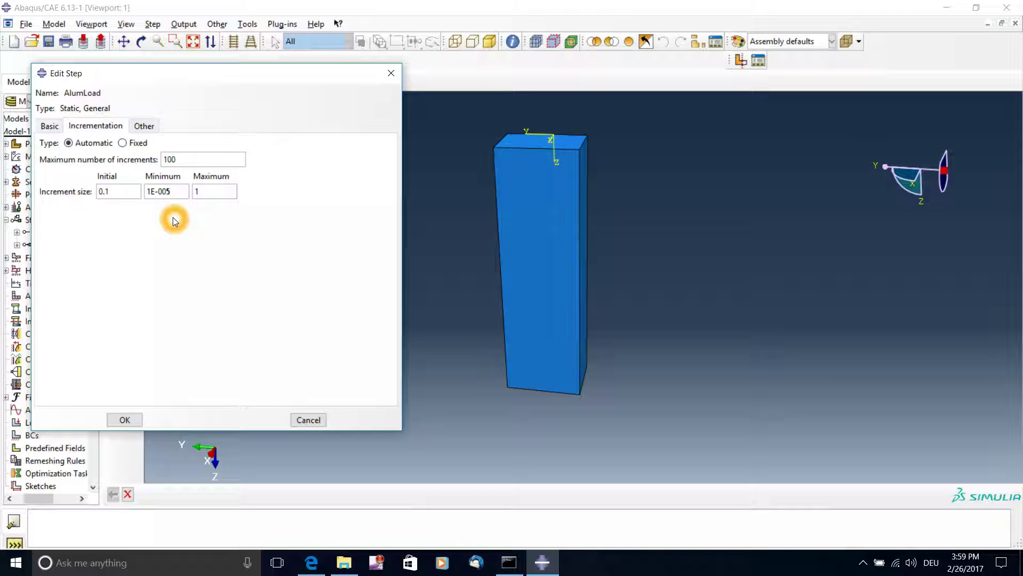
pyautogui.click(201, 195)
pyautogui.click(203, 205)
pyautogui.click(48, 127)
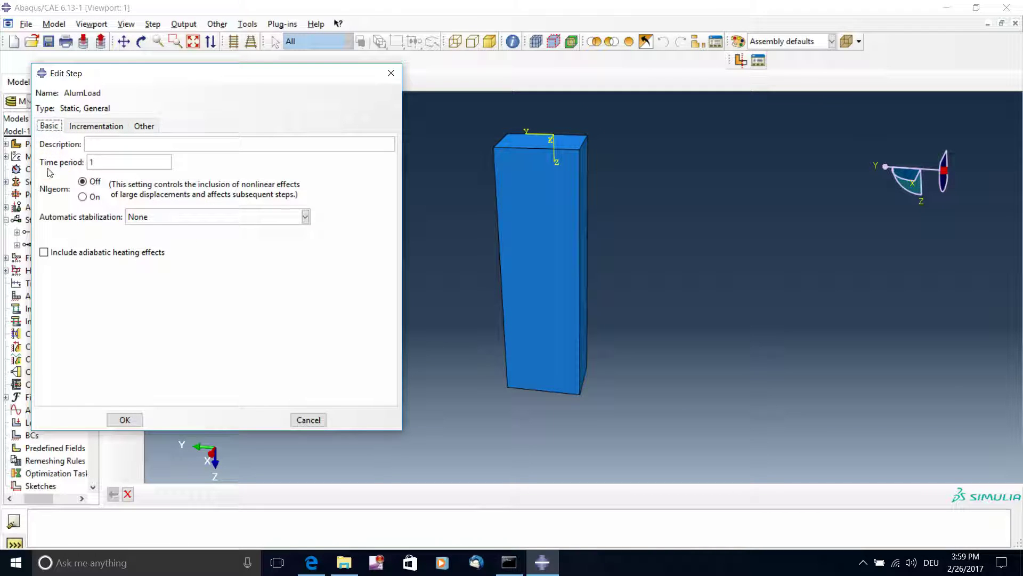
pyautogui.click(89, 166)
pyautogui.click(88, 129)
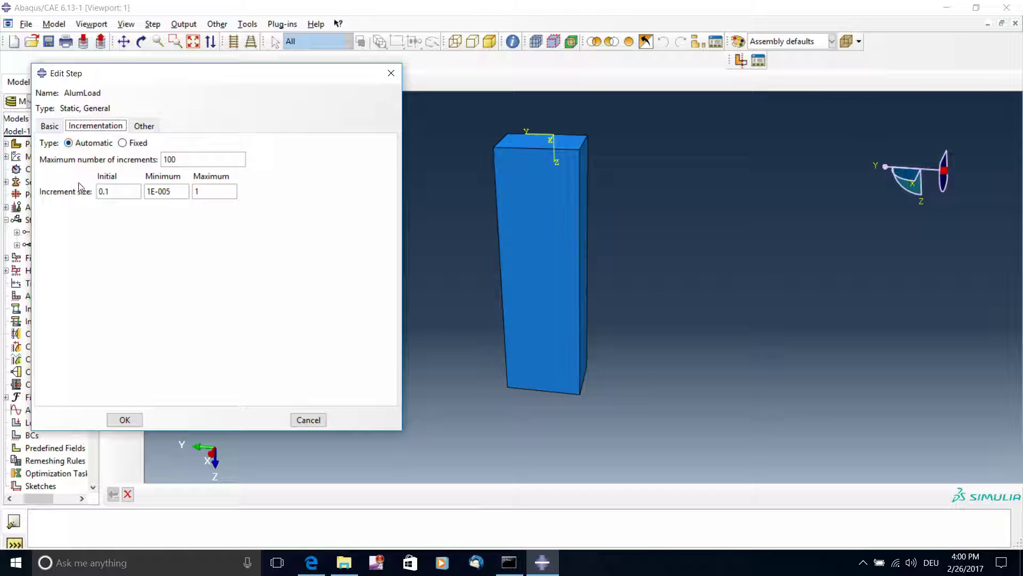
pyautogui.click(109, 193)
pyautogui.click(112, 193)
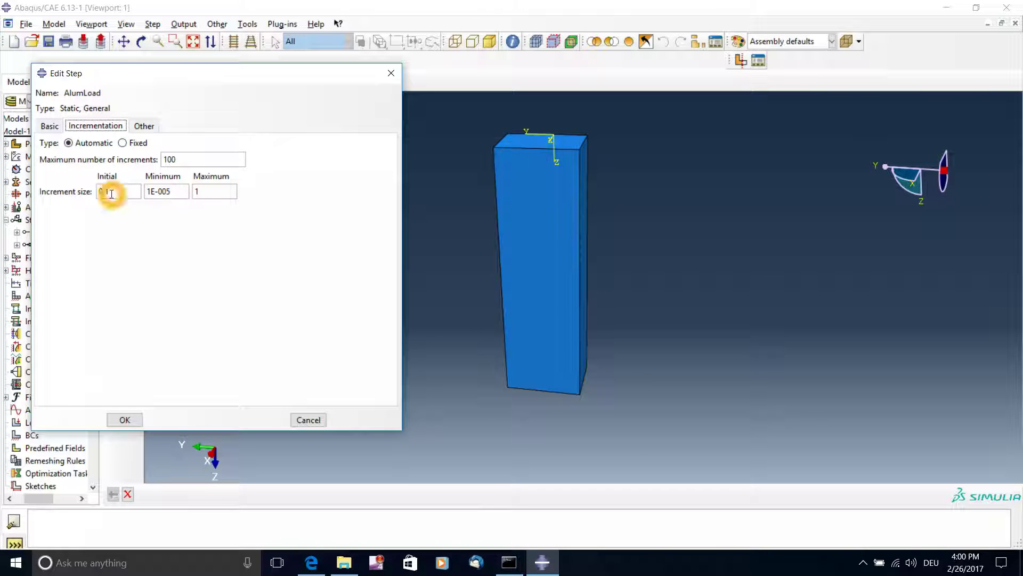
pyautogui.click(113, 201)
# Step: Raise the maximum number of increments from 100 to 1000 and confirm the step
pyautogui.click(187, 157)
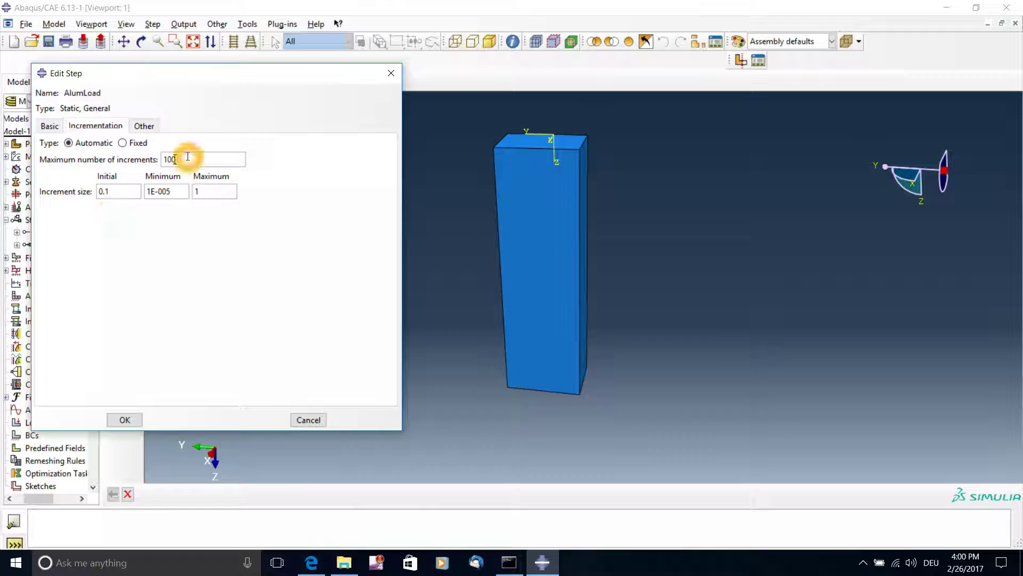
pyautogui.click(192, 159)
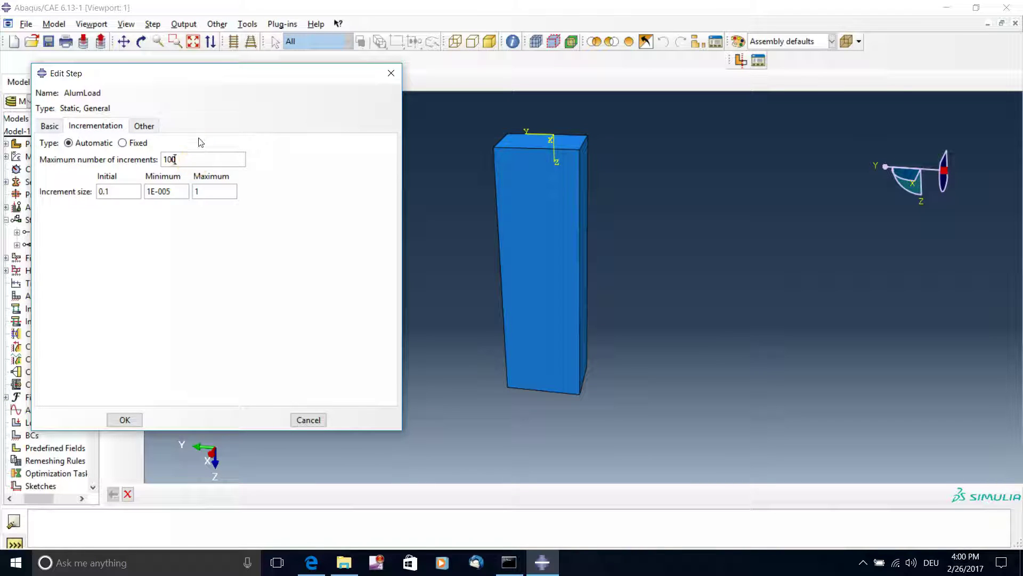
pyautogui.click(188, 156)
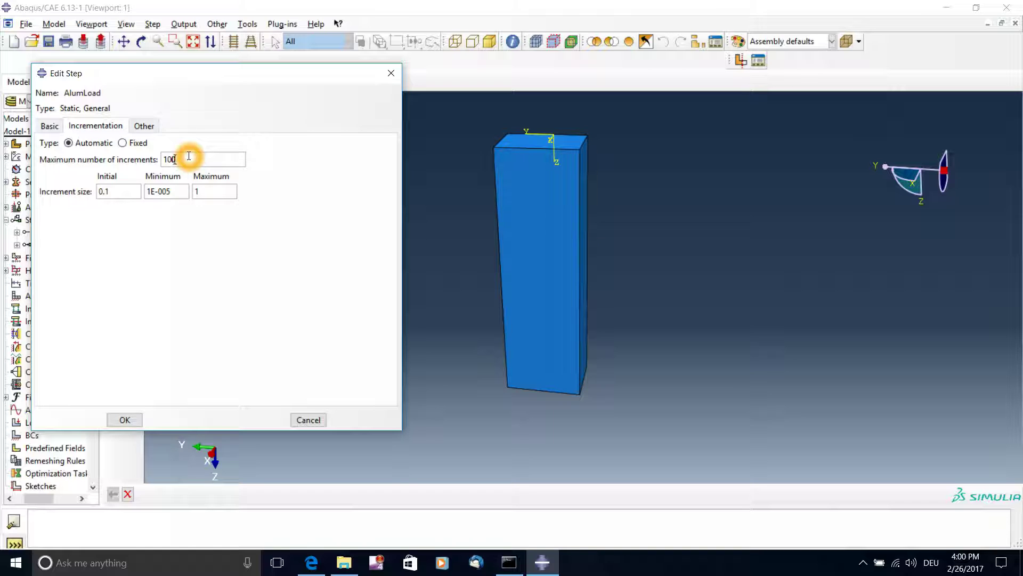
pyautogui.click(181, 195)
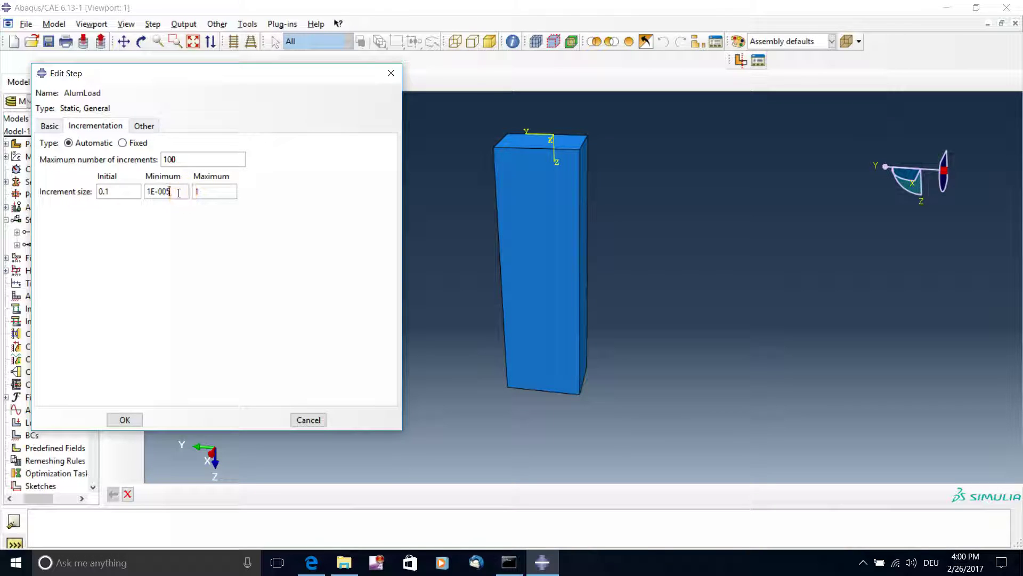
pyautogui.click(161, 201)
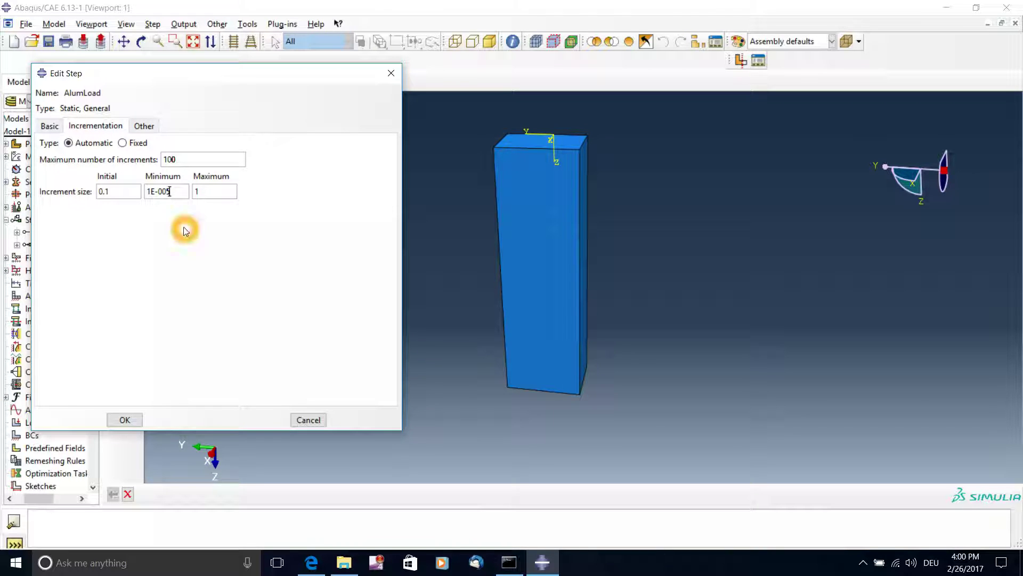
pyautogui.click(180, 161)
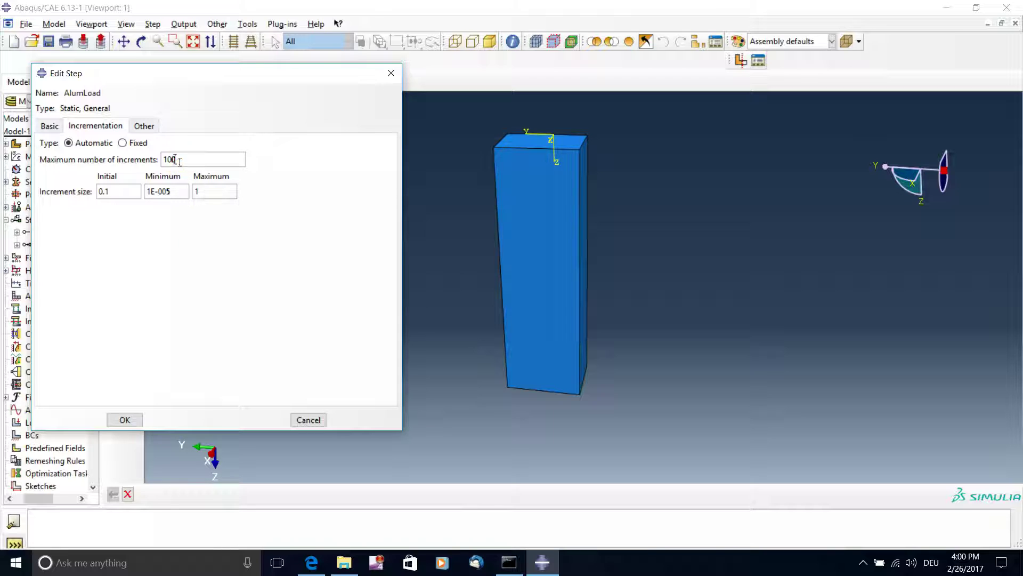
pyautogui.write('0')
pyautogui.click(128, 418)
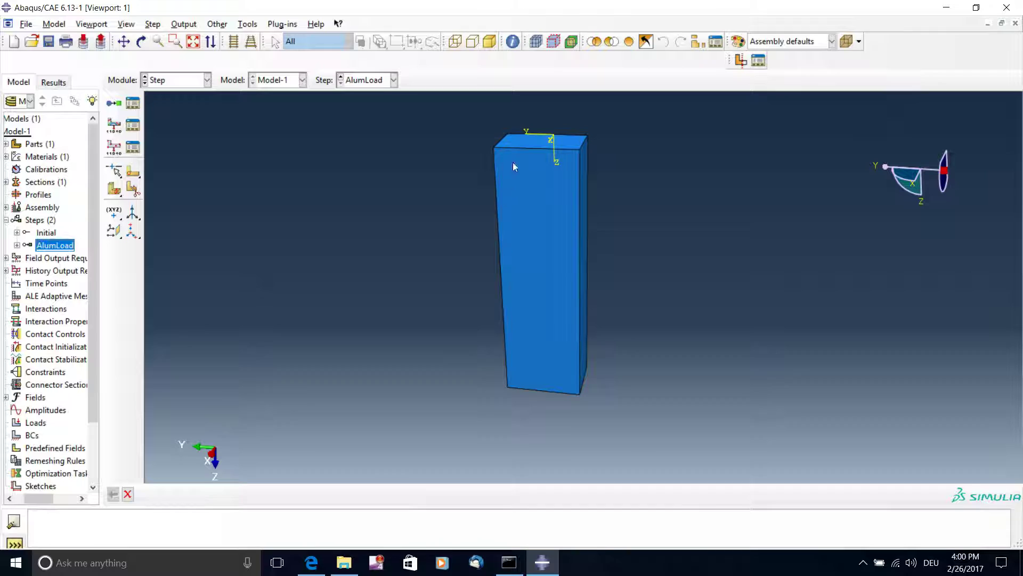
# Step: Switch from Interaction to the Load module using the Module list
pyautogui.click(636, 274)
pyautogui.click(200, 85)
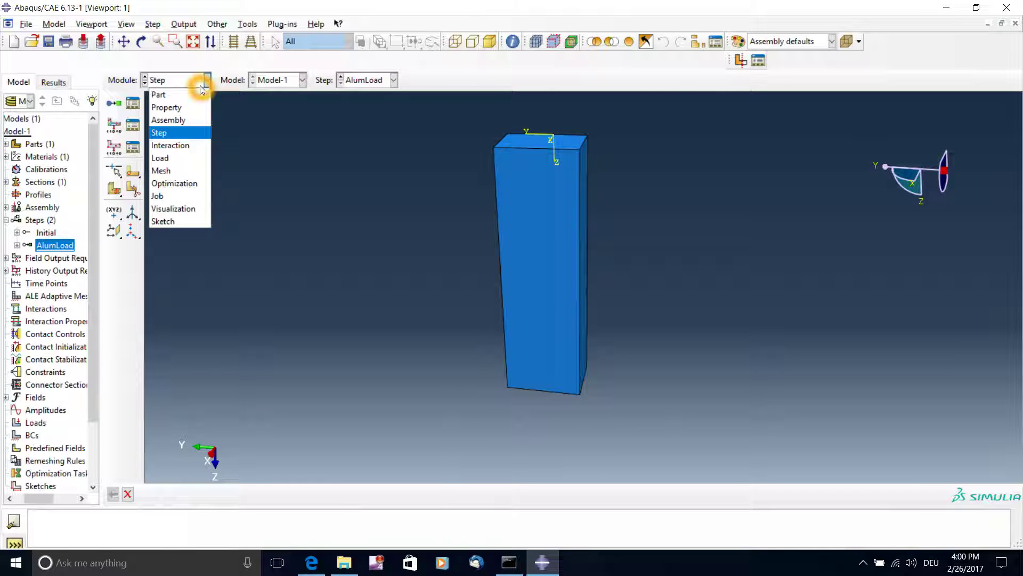
pyautogui.click(184, 145)
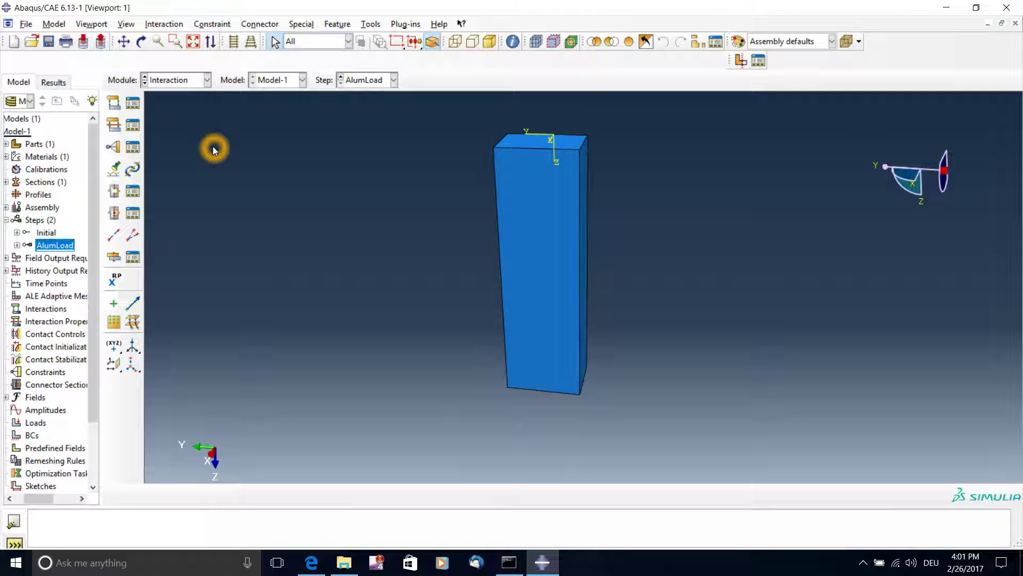
pyautogui.click(207, 87)
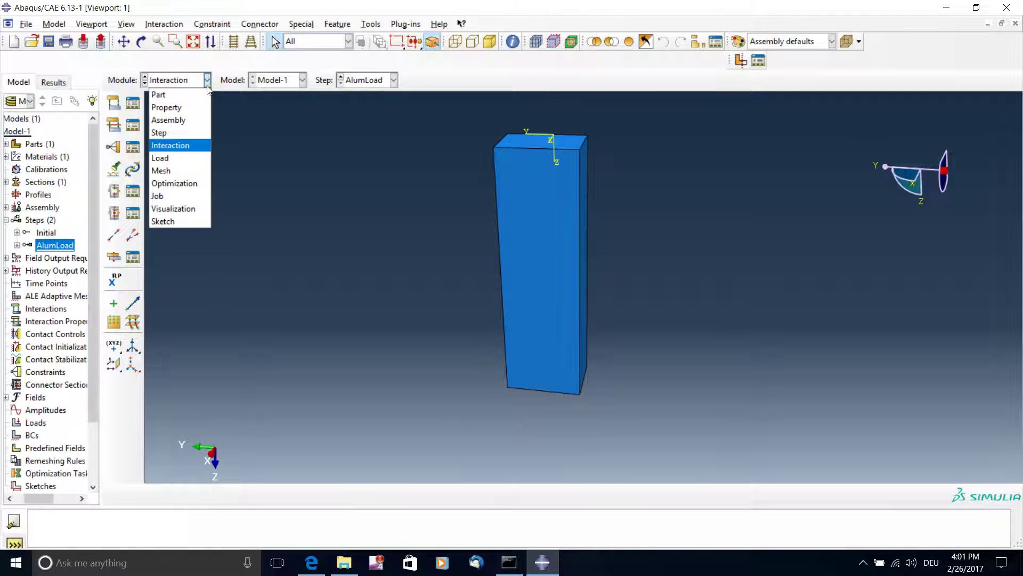
pyautogui.click(188, 160)
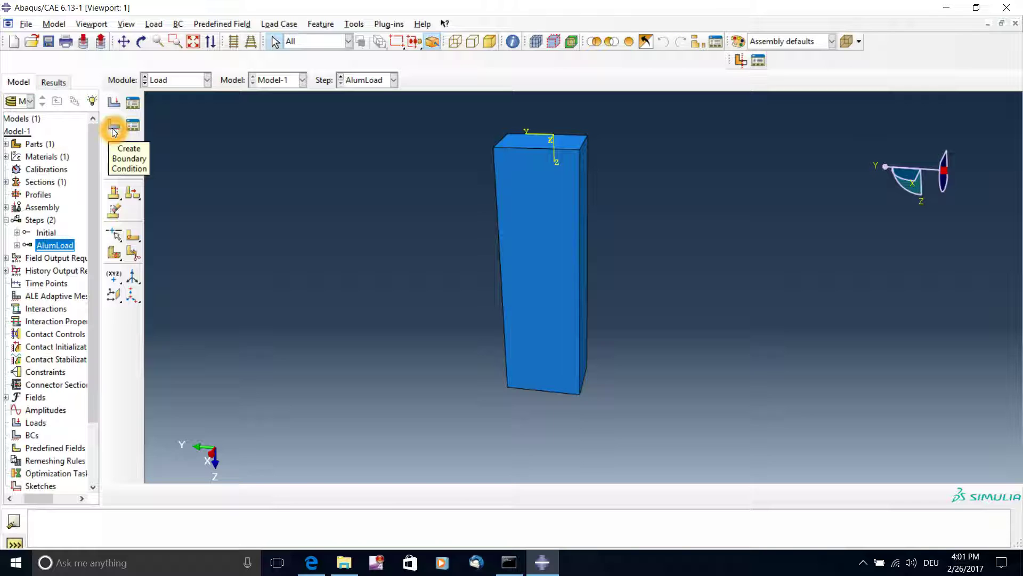
# Step: Start a Symmetry/Antisymmetry/Encastre boundary condition named 'Fixededge' in AlumLoad
pyautogui.click(114, 133)
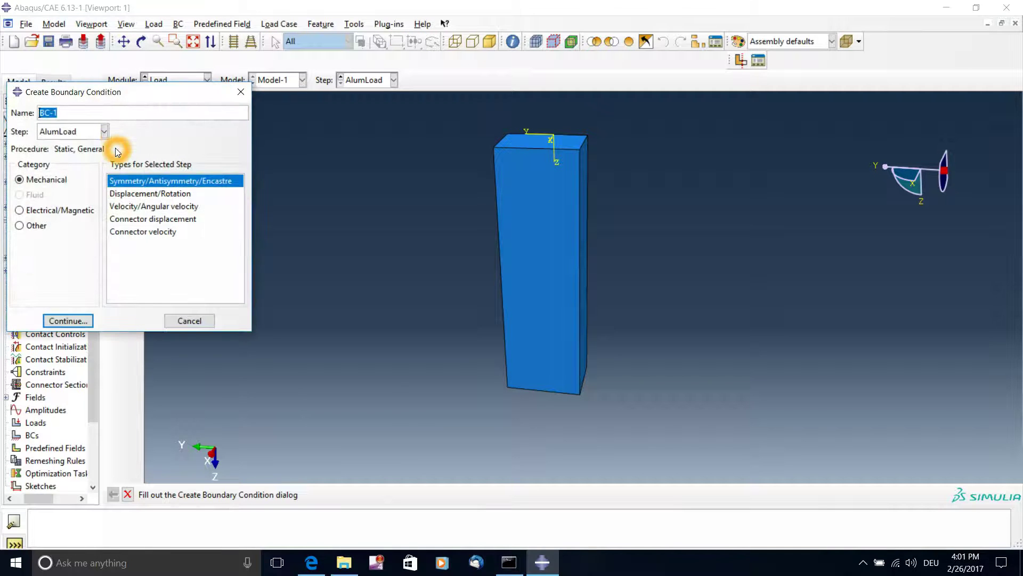
pyautogui.click(70, 114)
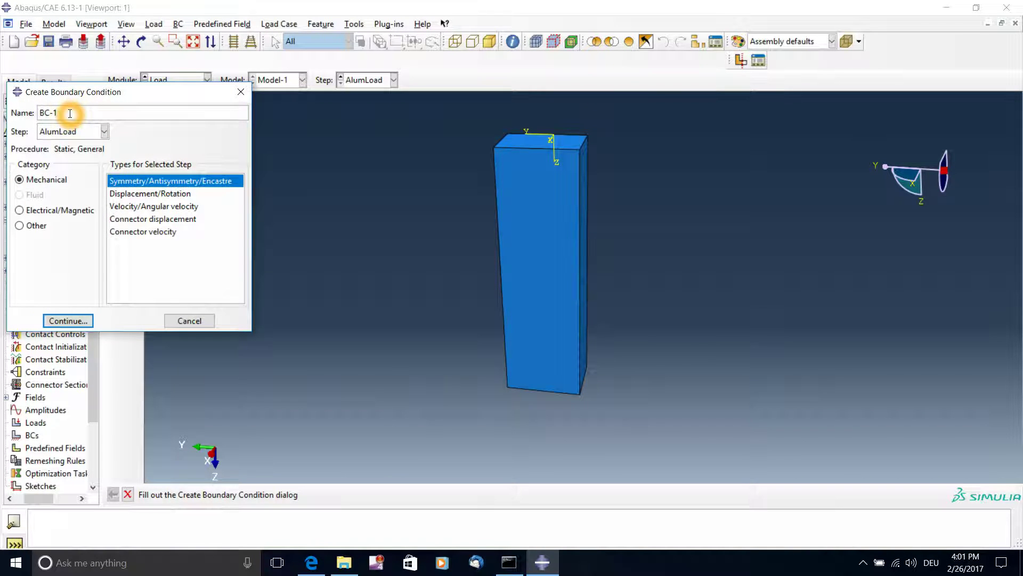
pyautogui.press('BackSpace')
pyautogui.press('BackSpace')
pyautogui.press('BackSpace')
pyautogui.write('Fixed edge')
pyautogui.moveTo(103, 116); pyautogui.dragTo(63, 112)
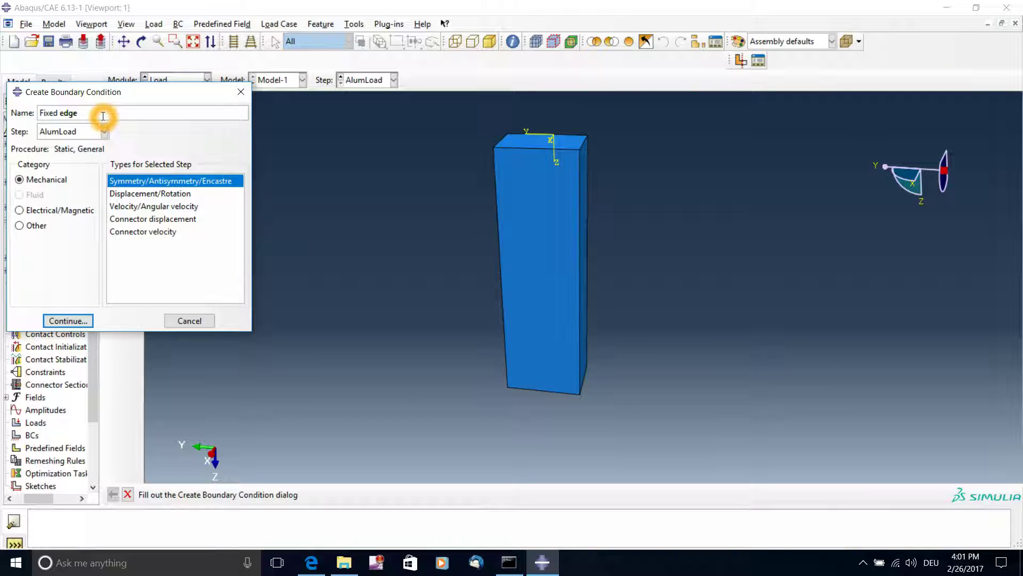
pyautogui.press('BackSpace')
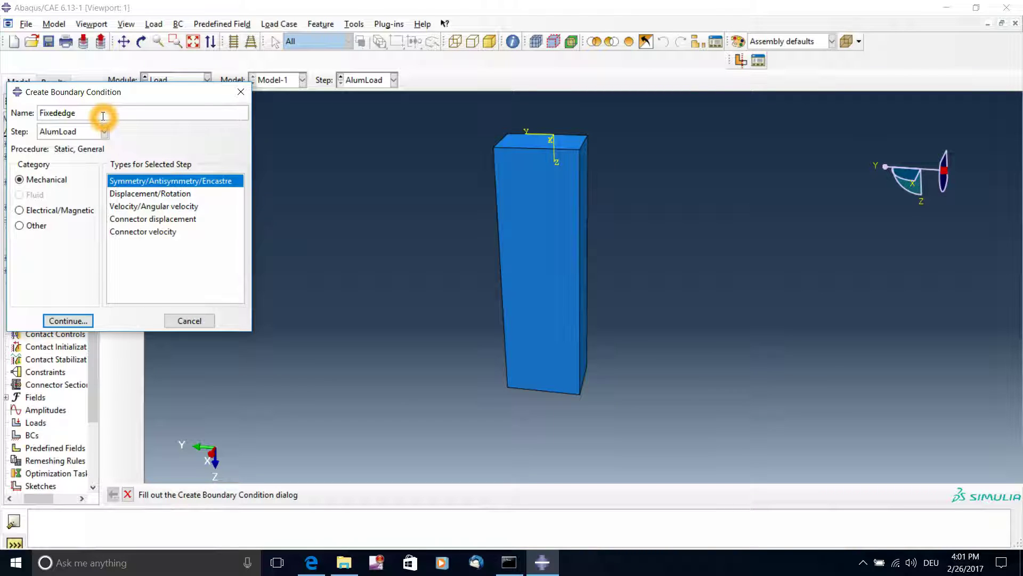
pyautogui.click(152, 181)
pyautogui.click(135, 183)
pyautogui.click(228, 182)
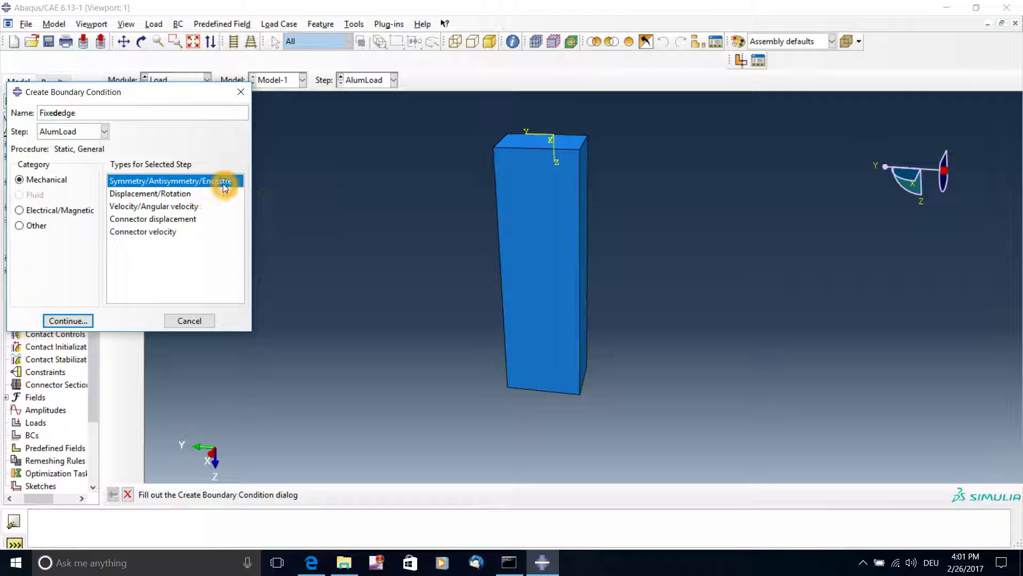
# Step: Pick the bar's bottom face as Fixededge's region and choose PINNED
pyautogui.click(84, 318)
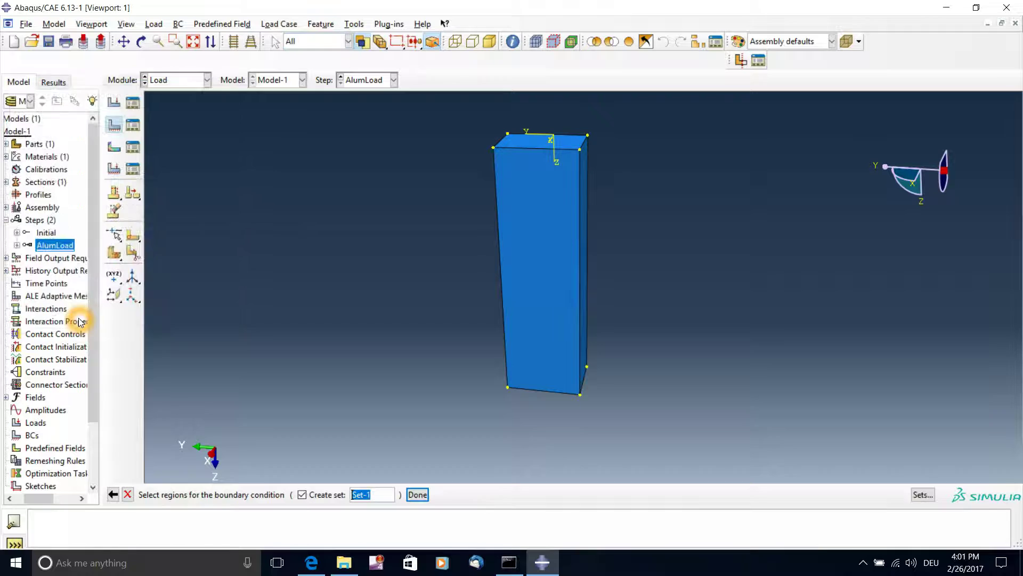
pyautogui.click(497, 382)
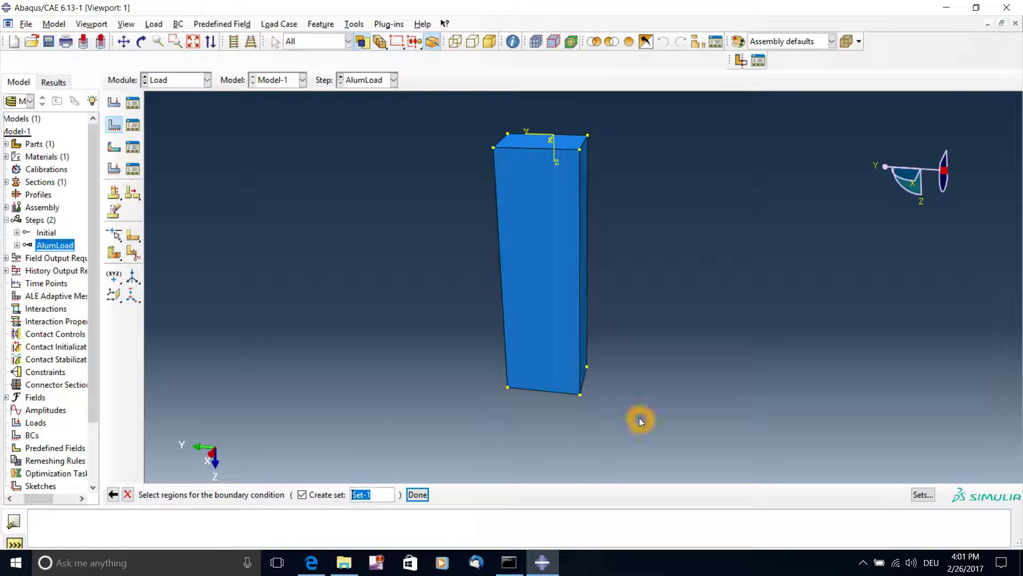
pyautogui.keyDown('ctrl'); pyautogui.keyDown('alt'); pyautogui.moveTo(638, 418); pyautogui.dragTo(580, 299); pyautogui.keyUp('alt'); pyautogui.keyUp('ctrl')
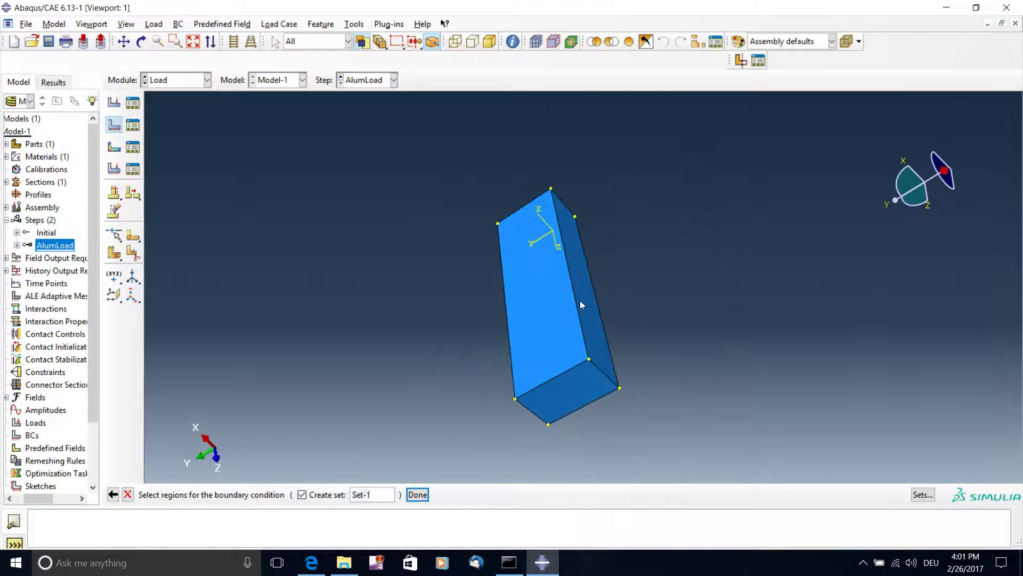
pyautogui.click(573, 398)
pyautogui.click(414, 494)
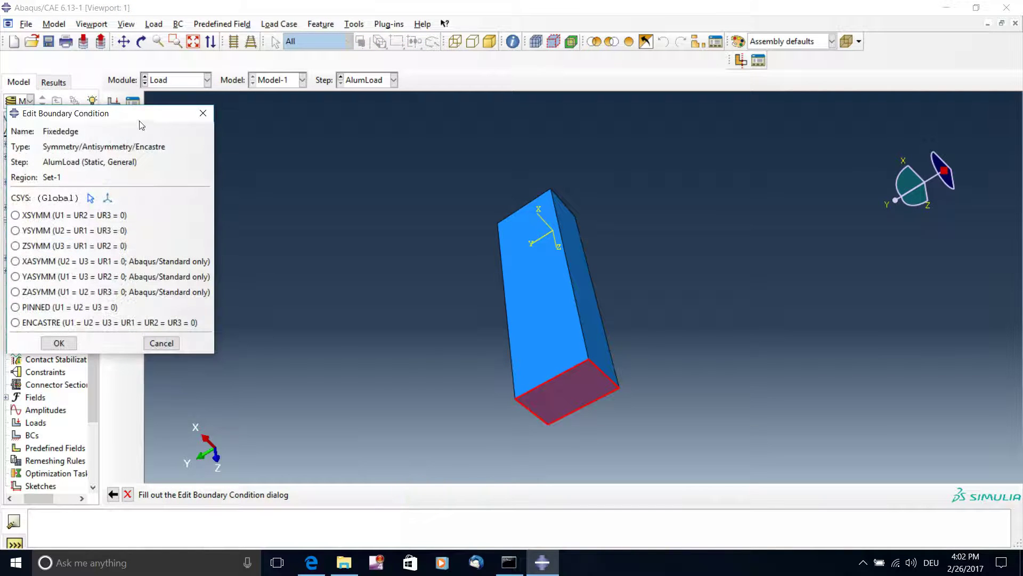
pyautogui.moveTo(140, 122); pyautogui.dragTo(293, 124)
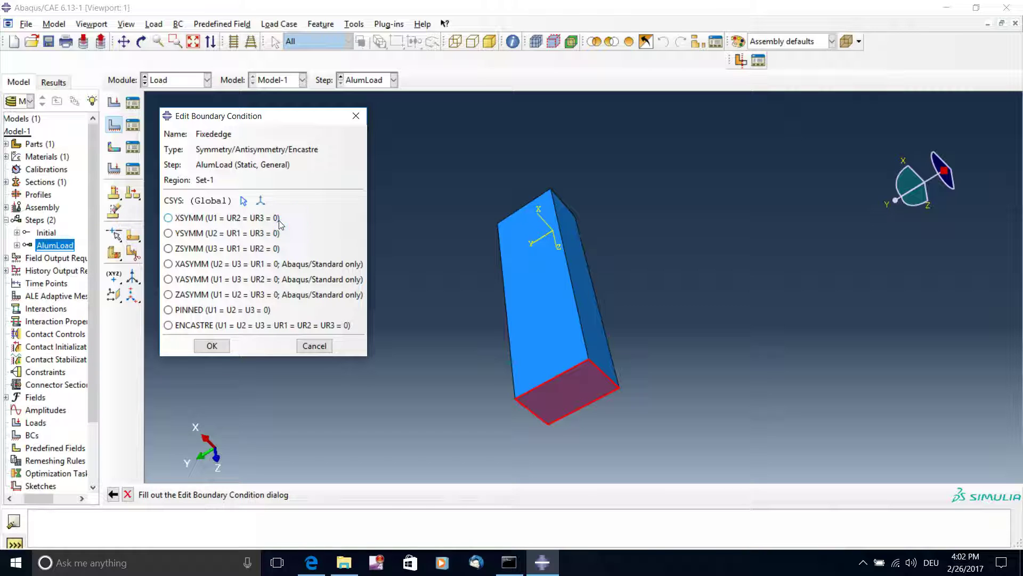
pyautogui.click(169, 310)
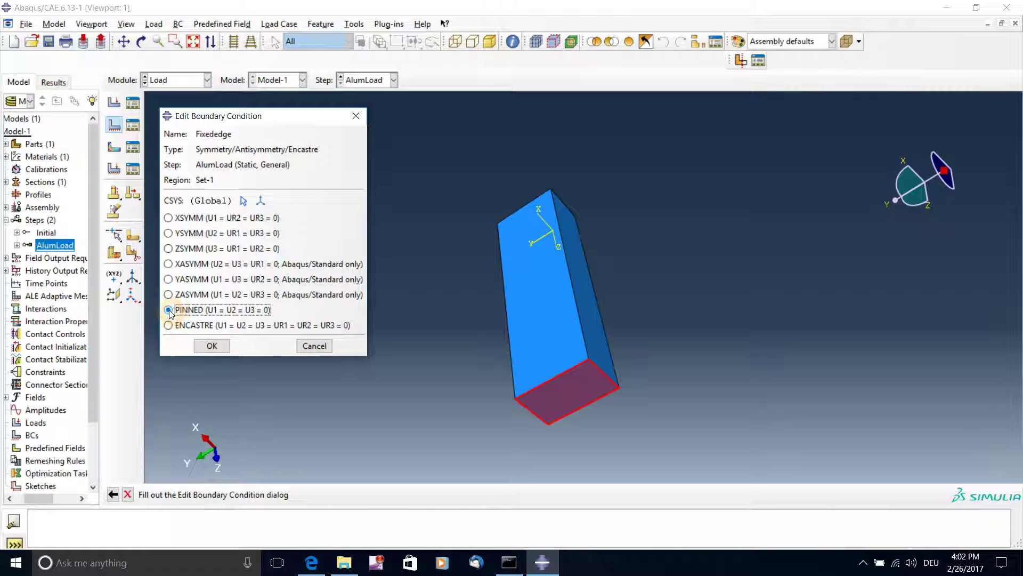
# Step: Apply the pinned condition, then zoom and rotate to inspect the bottom and top faces
pyautogui.click(202, 344)
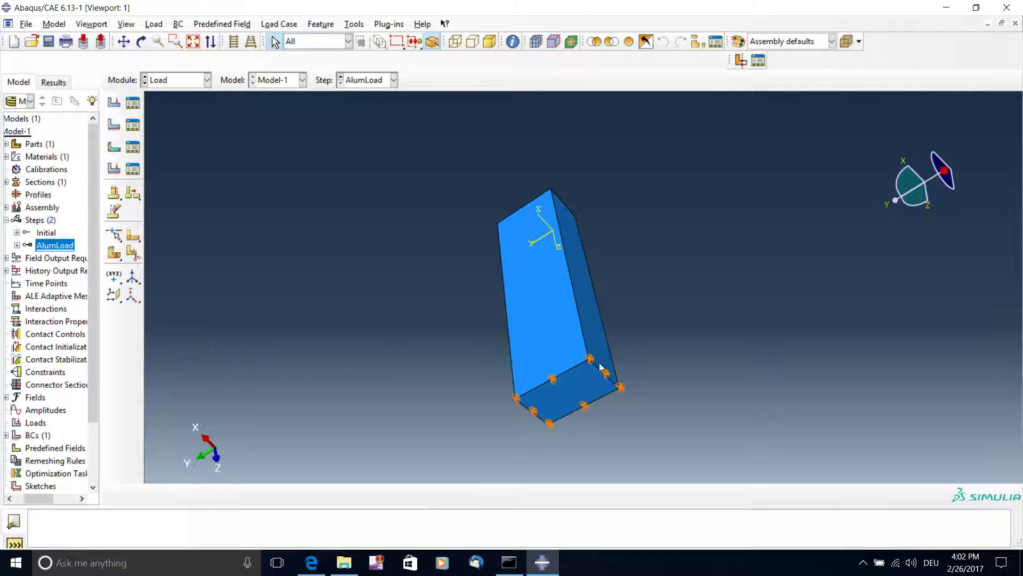
pyautogui.scroll(-3, 608, 389)
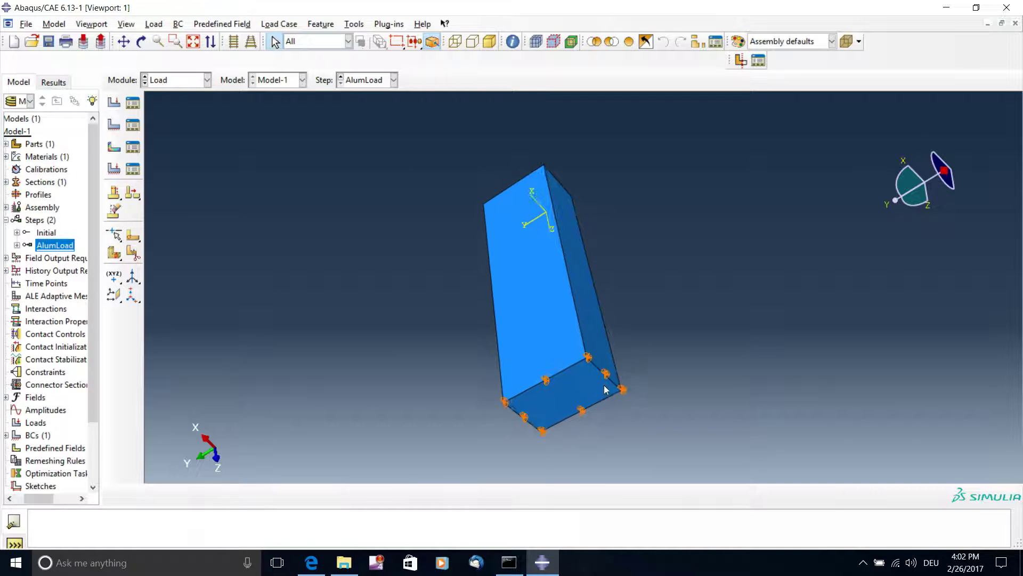
pyautogui.scroll(-5, 604, 397)
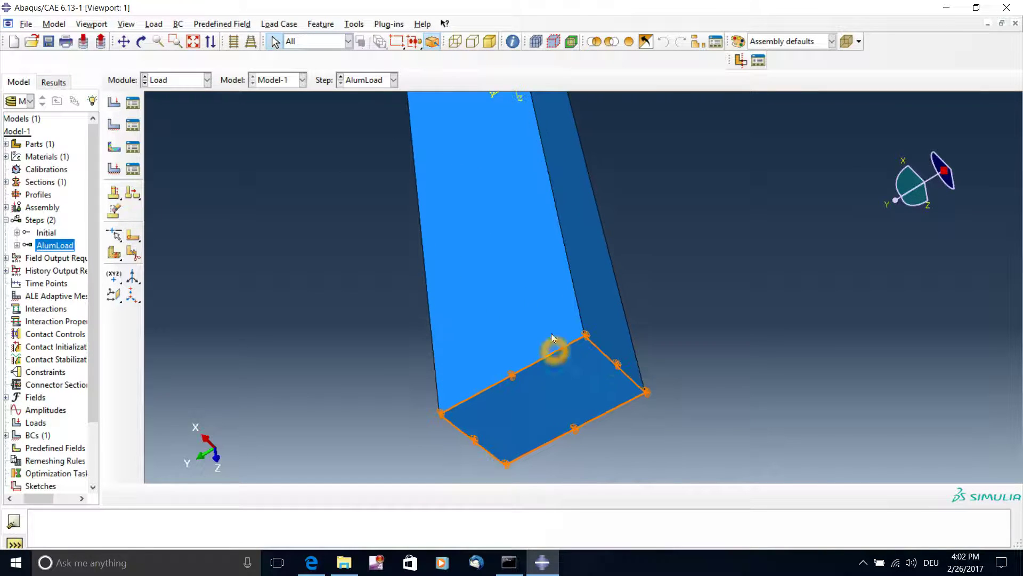
pyautogui.moveTo(534, 307)
pyautogui.keyDown('ctrl'); pyautogui.keyDown('alt'); pyautogui.mouseDown()
pyautogui.moveTo(563, 384)
pyautogui.moveTo(576, 222)
pyautogui.moveTo(674, 261)
pyautogui.moveTo(651, 277)
pyautogui.moveTo(635, 236)
pyautogui.moveTo(668, 237)
pyautogui.mouseUp(); pyautogui.keyUp('alt'); pyautogui.keyUp('ctrl')
pyautogui.scroll(3, 675, 230)
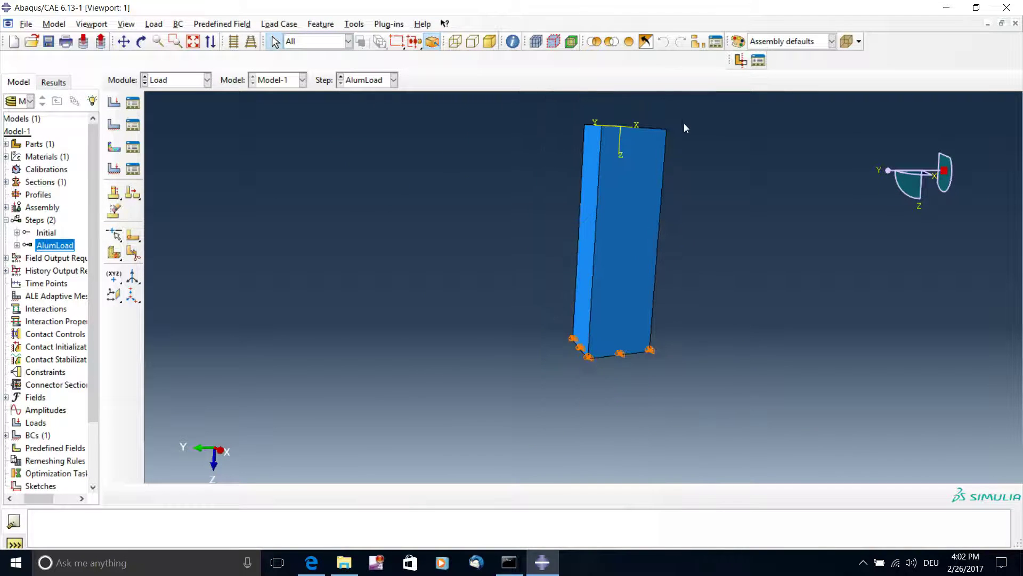
pyautogui.keyDown('ctrl'); pyautogui.keyDown('alt'); pyautogui.moveTo(679, 142); pyautogui.dragTo(625, 181); pyautogui.keyUp('alt'); pyautogui.keyUp('ctrl')
pyautogui.click(539, 201)
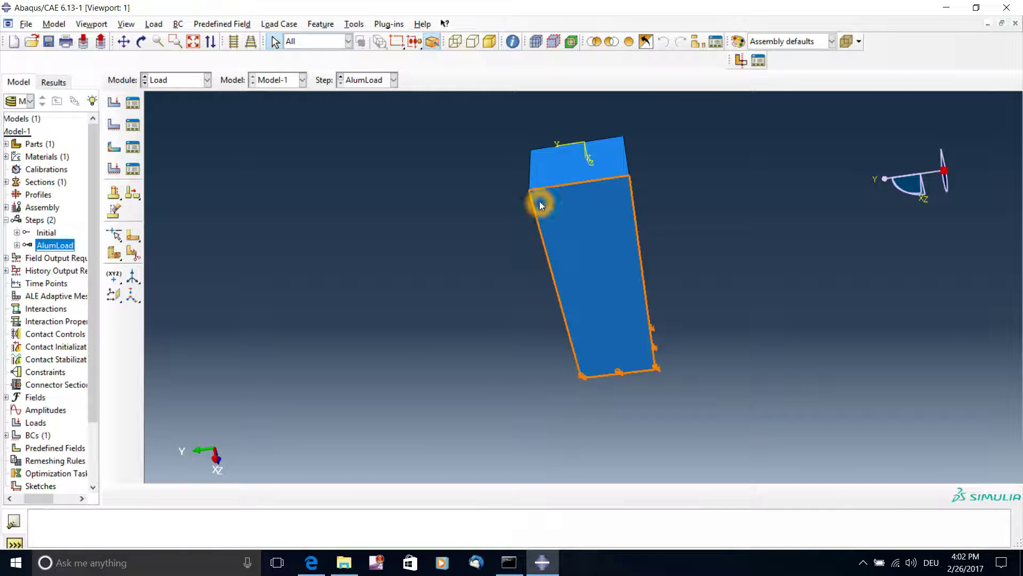
pyautogui.click(114, 127)
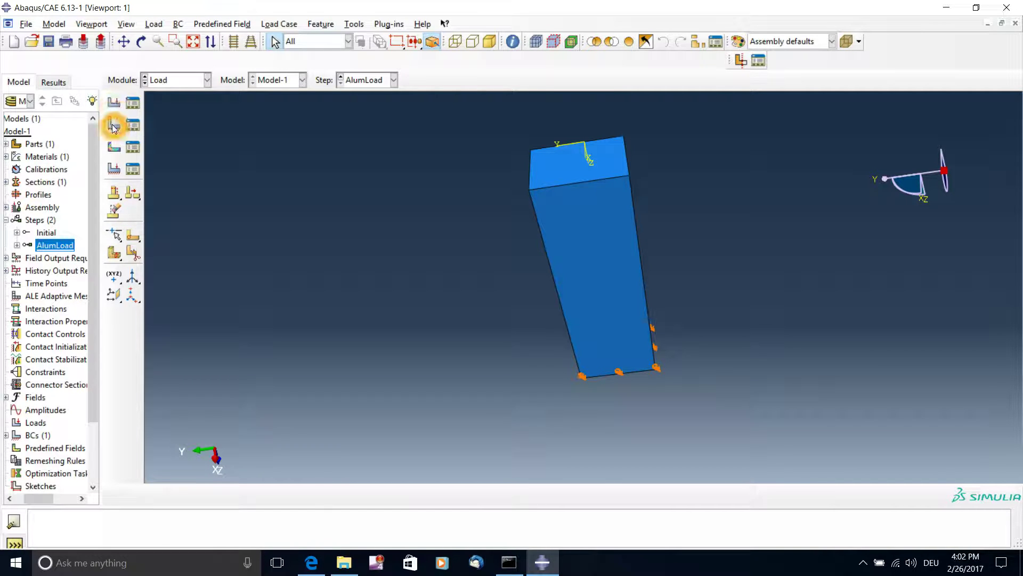
# Step: Create a Displacement/Rotation condition named 'Displacement' with the bar's top face as region
pyautogui.click(114, 126)
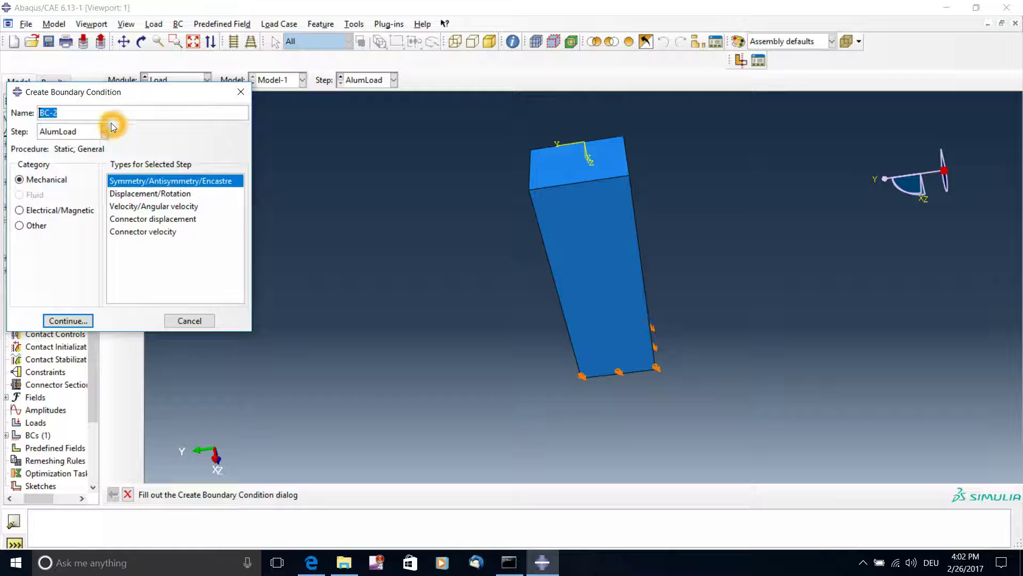
pyautogui.write('Displacement')
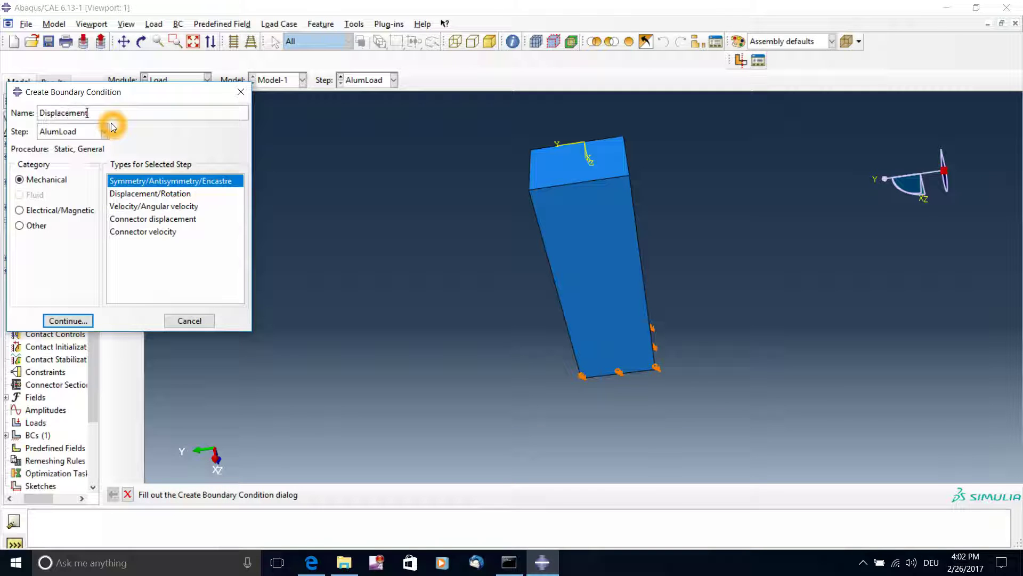
pyautogui.click(147, 195)
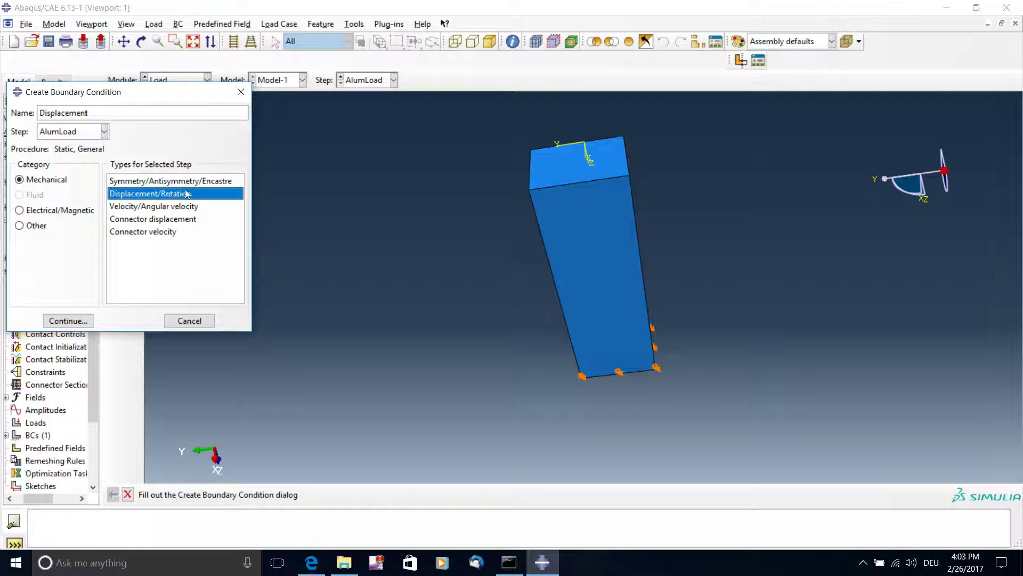
pyautogui.click(72, 322)
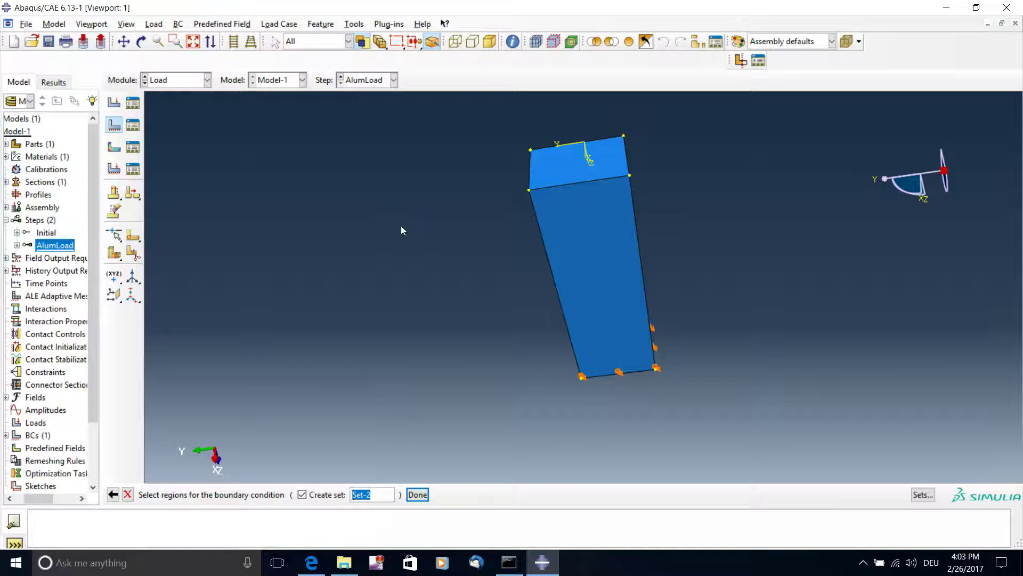
pyautogui.click(556, 170)
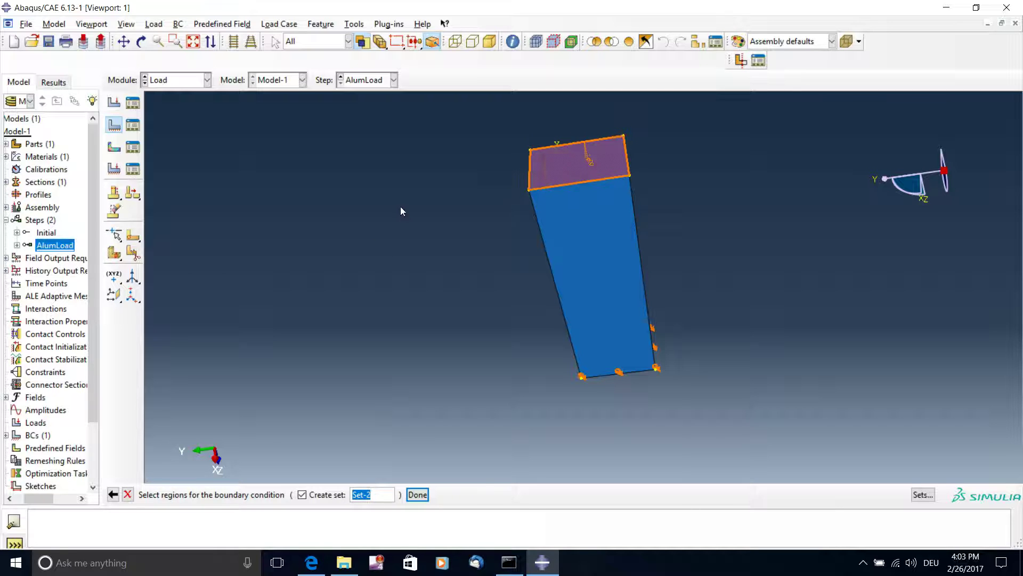
# Step: Finish the top-face region, enable U3 and enter -5
pyautogui.click(418, 494)
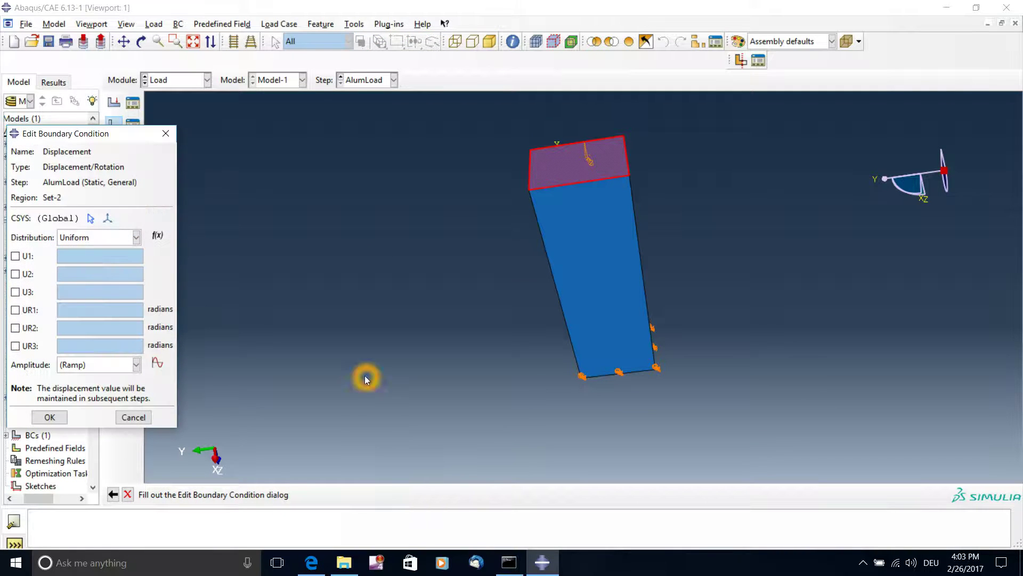
pyautogui.moveTo(138, 138); pyautogui.dragTo(351, 127)
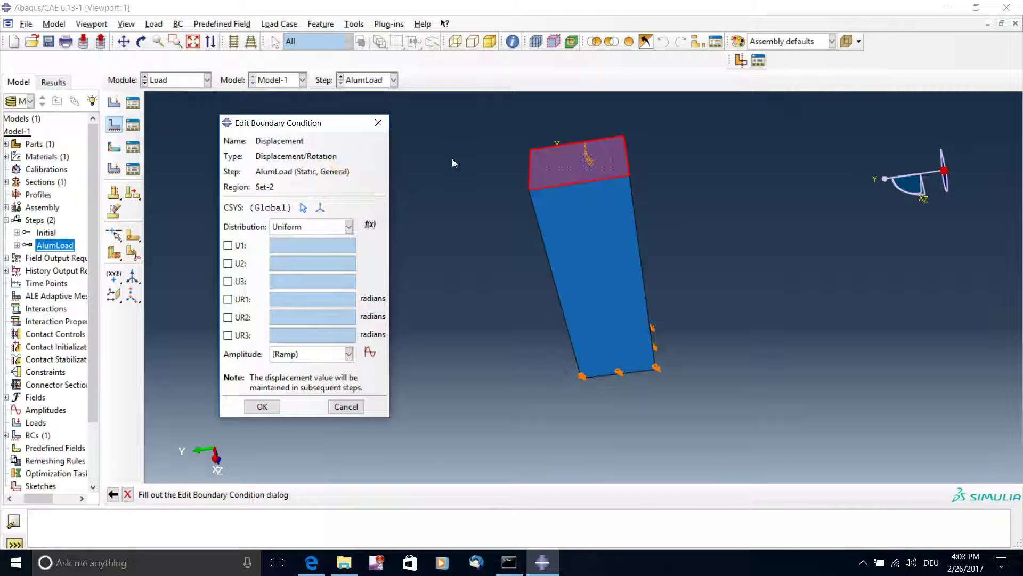
pyautogui.keyDown('ctrl'); pyautogui.keyDown('alt'); pyautogui.moveTo(533, 213); pyautogui.dragTo(472, 228); pyautogui.keyUp('alt'); pyautogui.keyUp('ctrl')
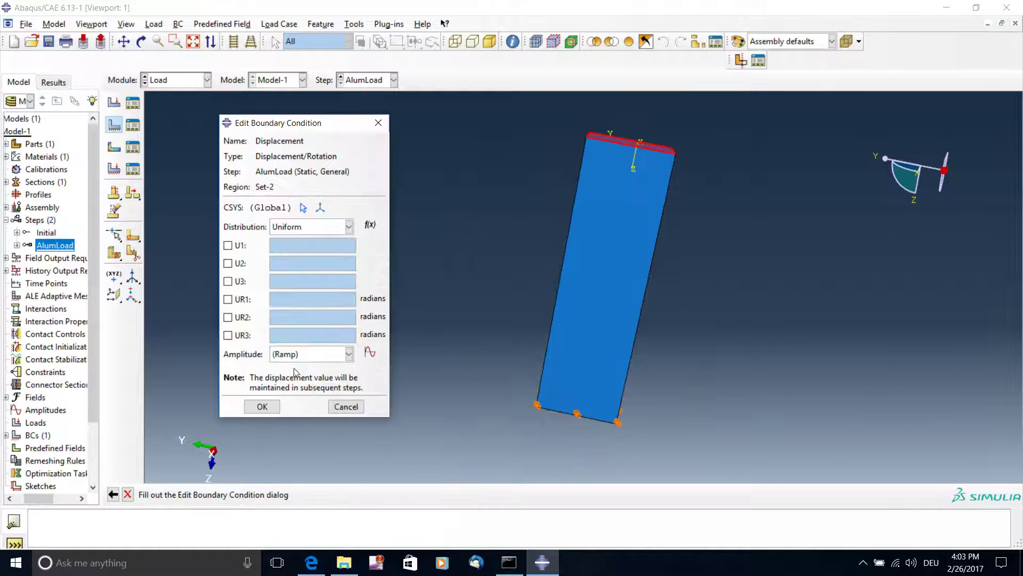
pyautogui.click(218, 479)
pyautogui.click(217, 481)
pyautogui.click(228, 282)
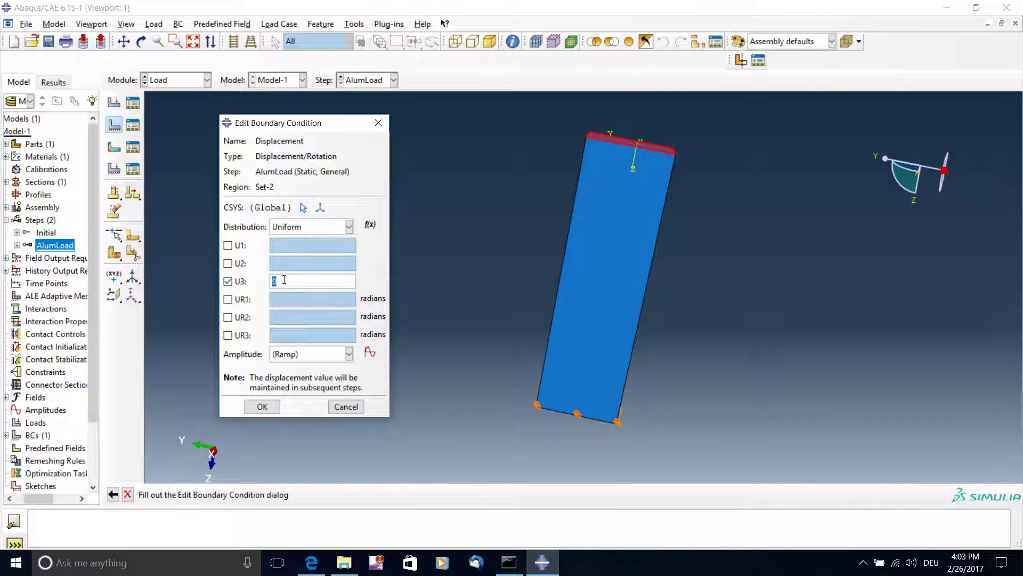
pyautogui.click(211, 478)
pyautogui.click(290, 282)
pyautogui.press('BackSpace')
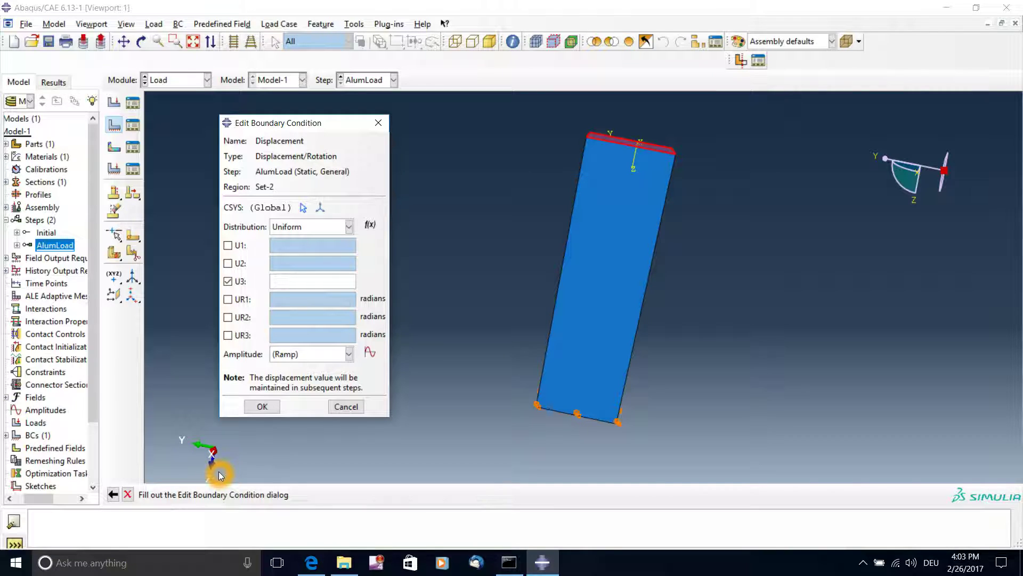
pyautogui.click(288, 305)
pyautogui.click(520, 339)
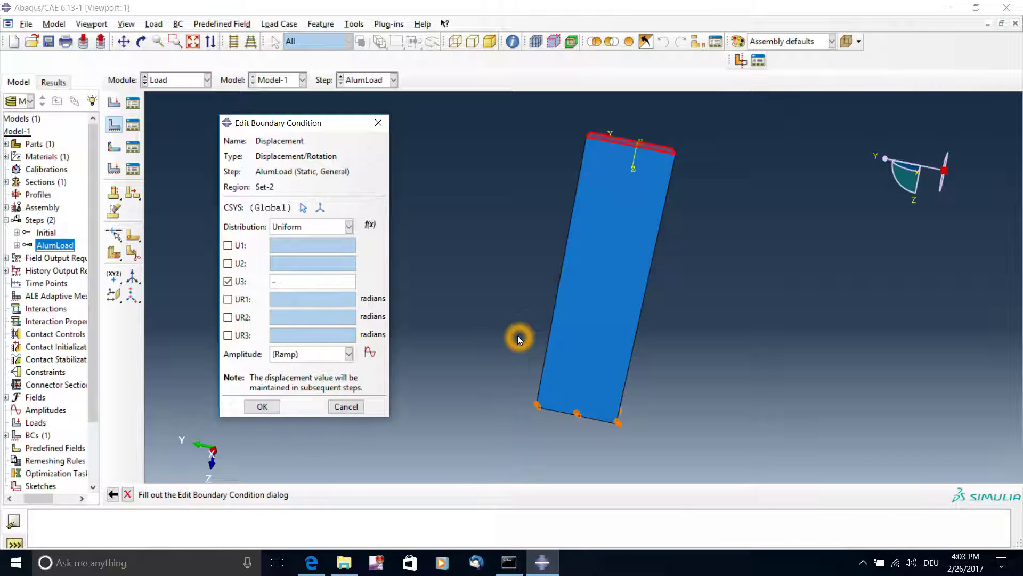
pyautogui.write('-5')
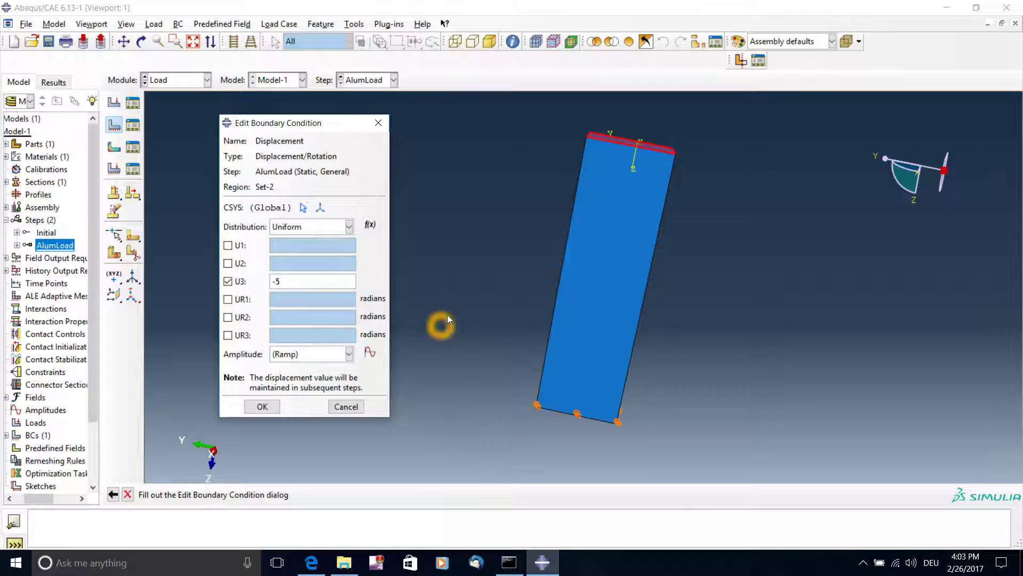
# Step: Keep the Ramp amplitude and confirm the Displacement boundary condition
pyautogui.click(461, 308)
pyautogui.click(447, 315)
pyautogui.click(320, 356)
pyautogui.click(296, 356)
pyautogui.click(284, 359)
pyautogui.click(314, 361)
pyautogui.click(320, 358)
pyautogui.click(307, 366)
pyautogui.click(286, 369)
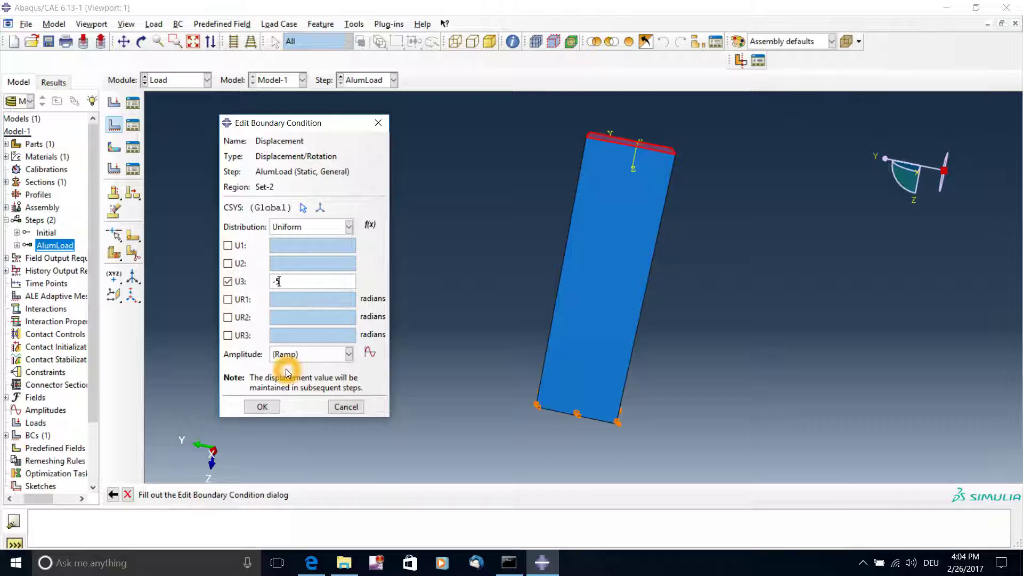
pyautogui.click(314, 362)
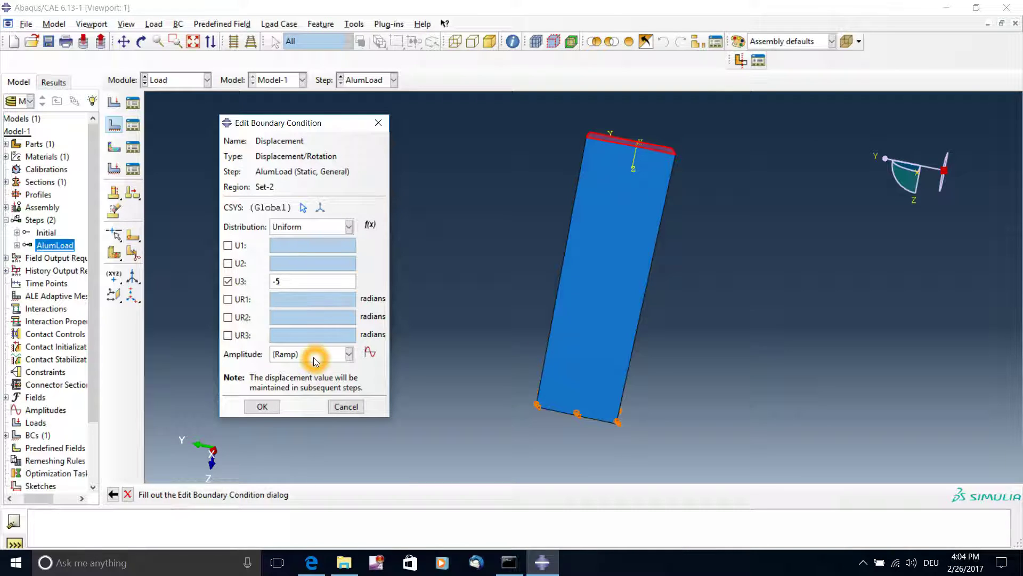
pyautogui.click(315, 361)
pyautogui.click(314, 358)
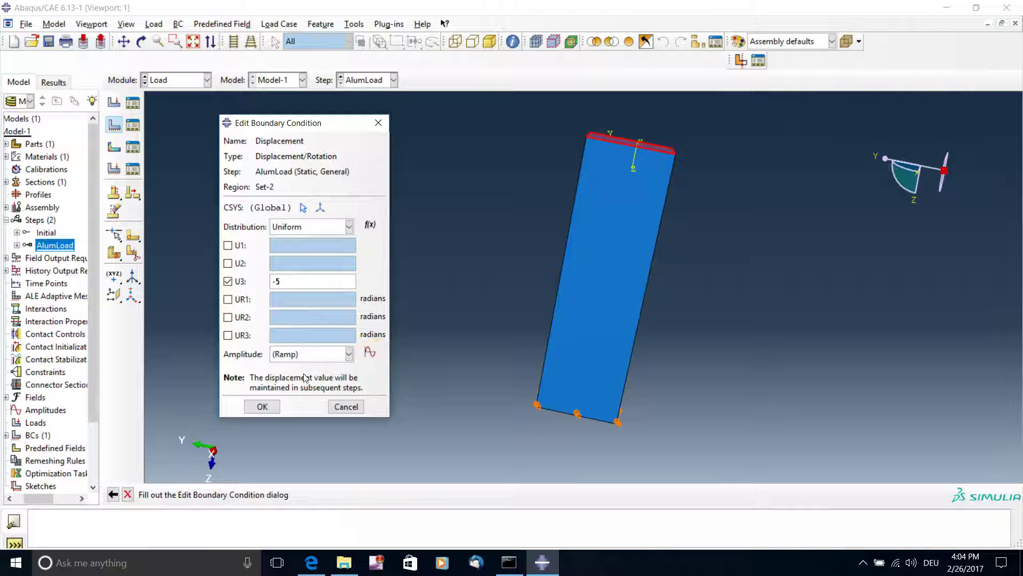
pyautogui.click(262, 406)
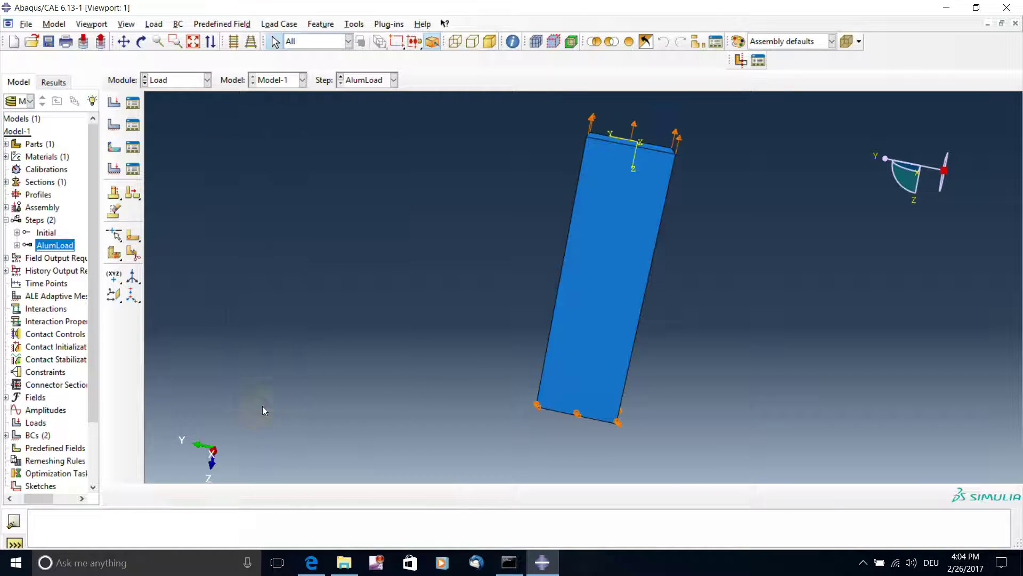
# Step: Open the Module dropdown in the context bar to leave the Load module
pyautogui.scroll(-1, 678, 117)
pyautogui.scroll(2, 661, 135)
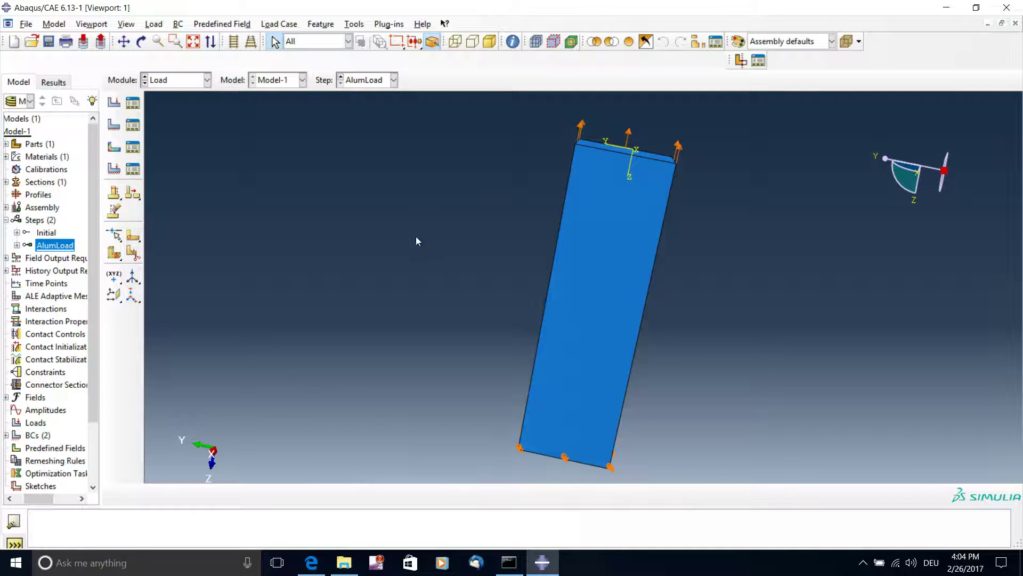
pyautogui.click(208, 82)
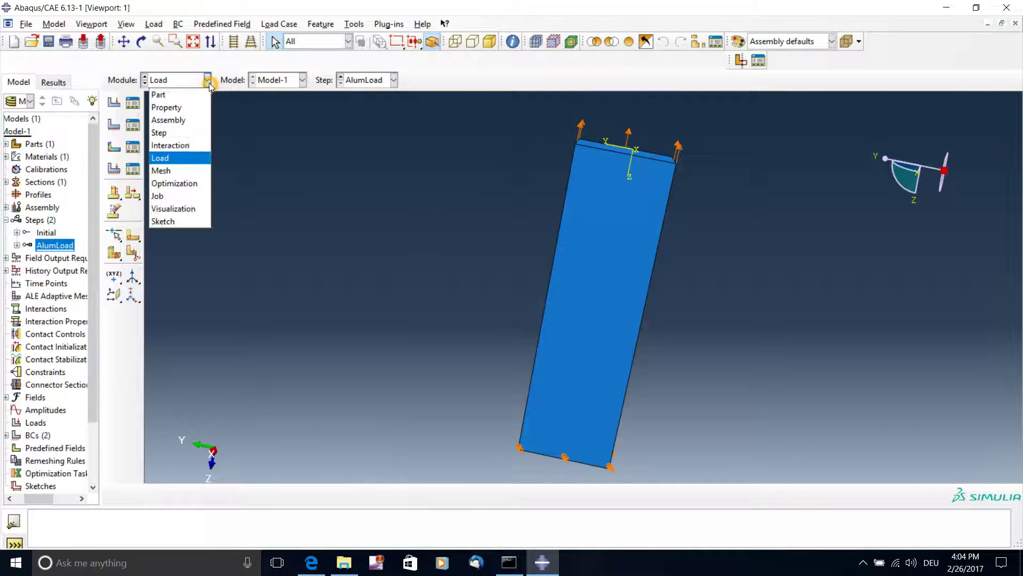
# Step: Switch to the Mesh module, stand the bar upright and attempt Seed Part Instance
pyautogui.click(161, 171)
pyautogui.keyDown('ctrl'); pyautogui.keyDown('alt'); pyautogui.moveTo(601, 249); pyautogui.dragTo(617, 291); pyautogui.keyUp('alt'); pyautogui.keyUp('ctrl')
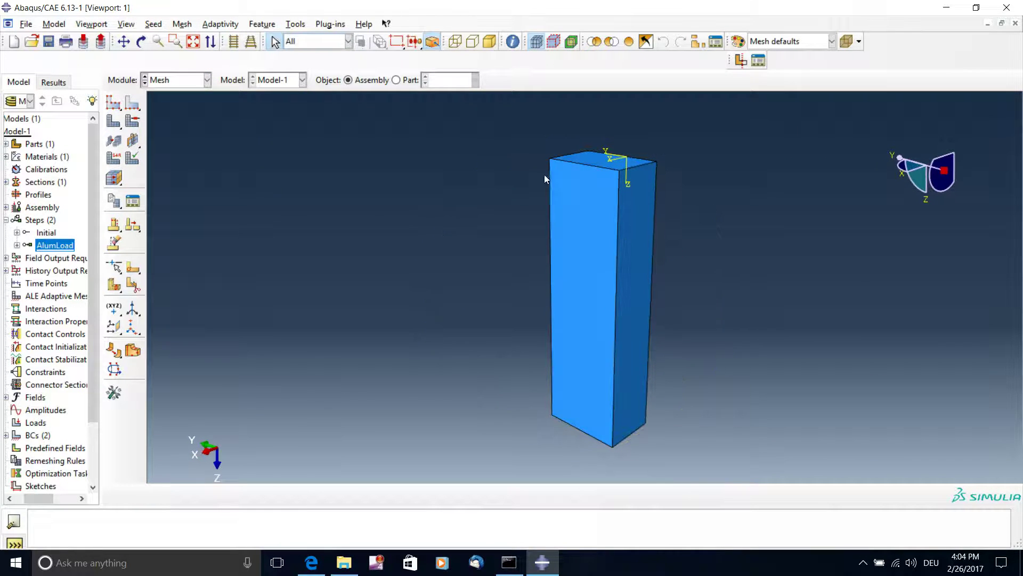
pyautogui.click(632, 308)
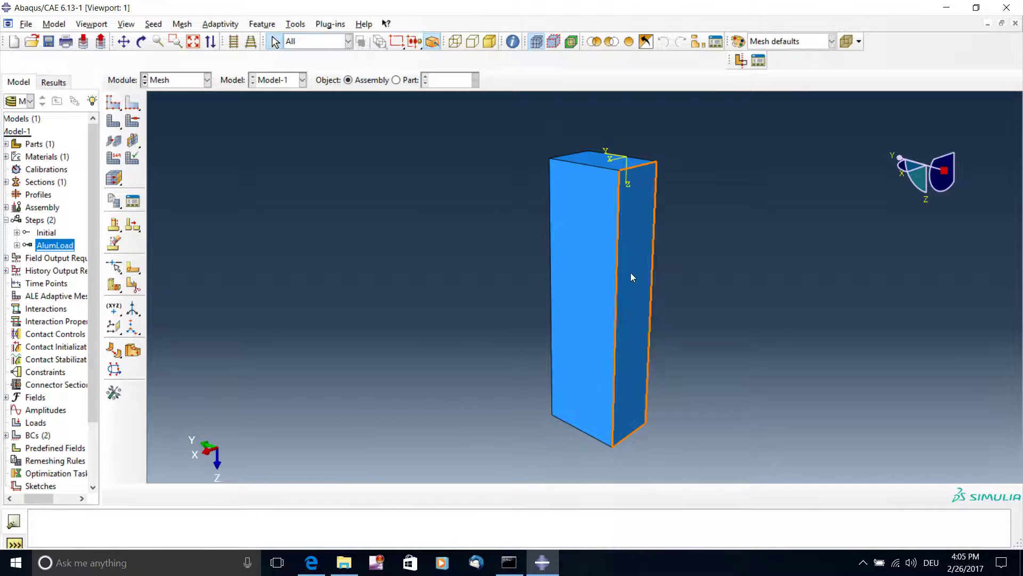
pyautogui.click(459, 268)
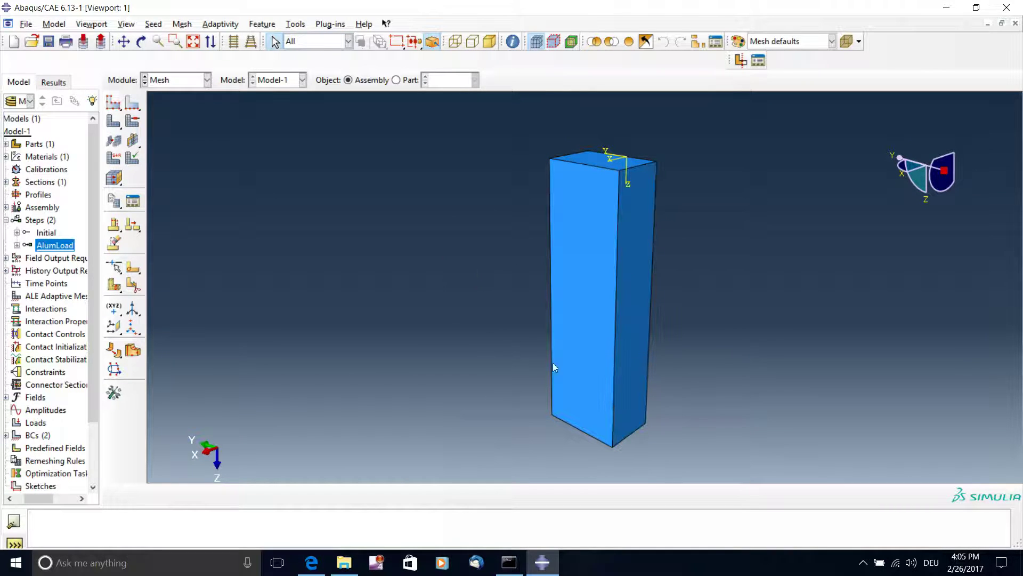
pyautogui.click(634, 354)
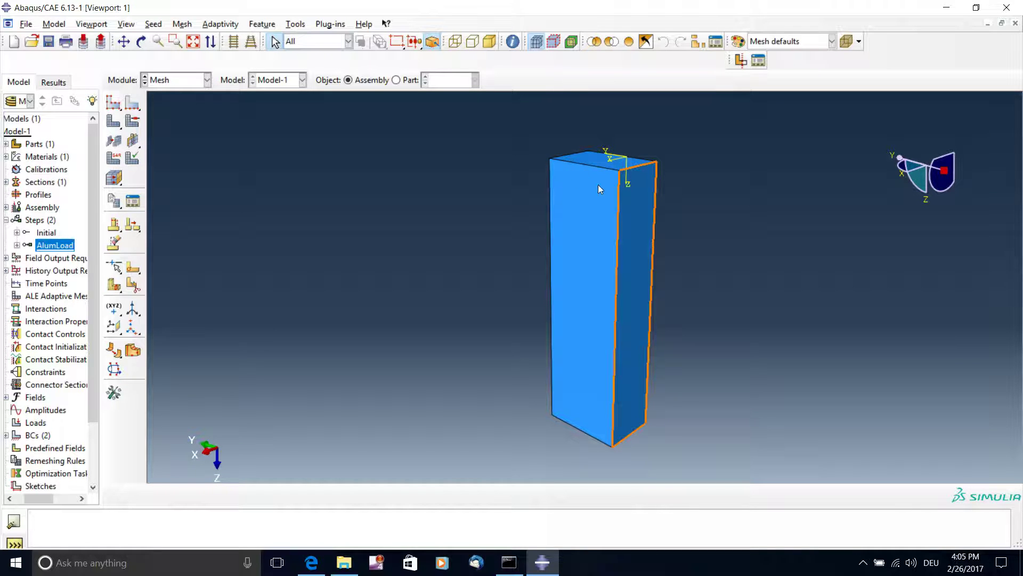
pyautogui.click(719, 220)
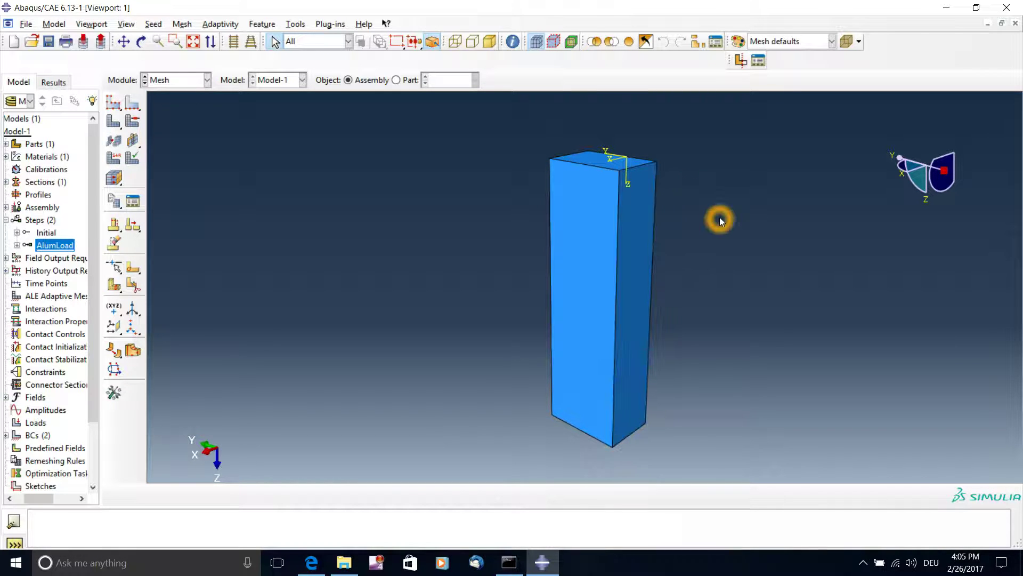
pyautogui.click(731, 230)
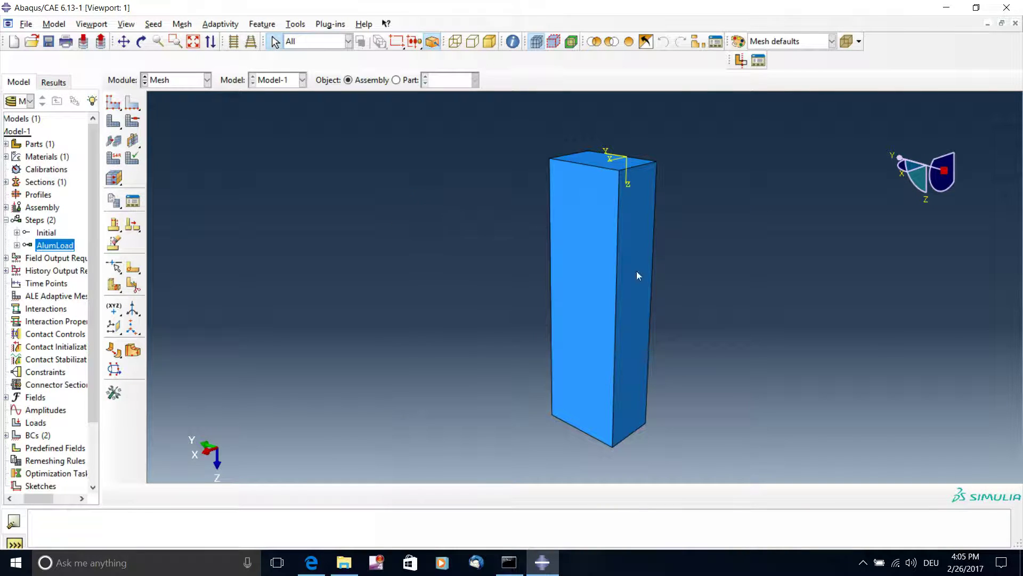
# Step: Retry Seed Part Instance, dismissing the dependent-instance error both times
pyautogui.click(113, 107)
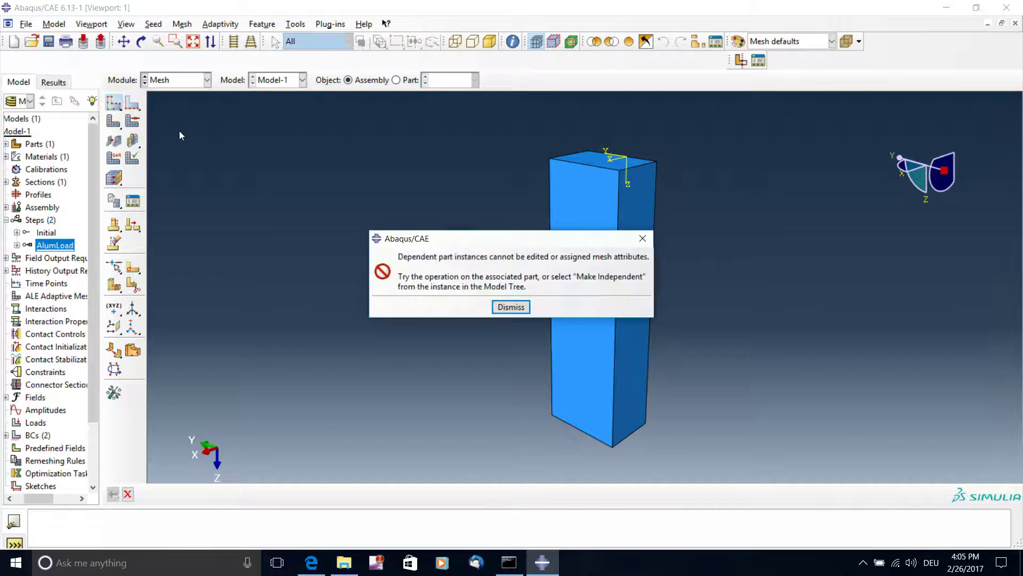
pyautogui.click(520, 307)
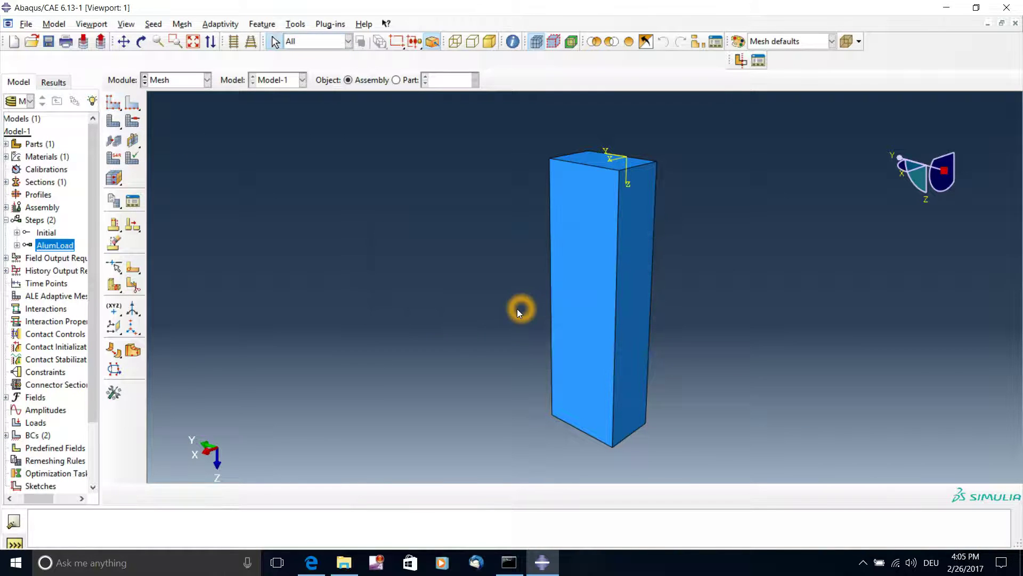
pyautogui.click(113, 104)
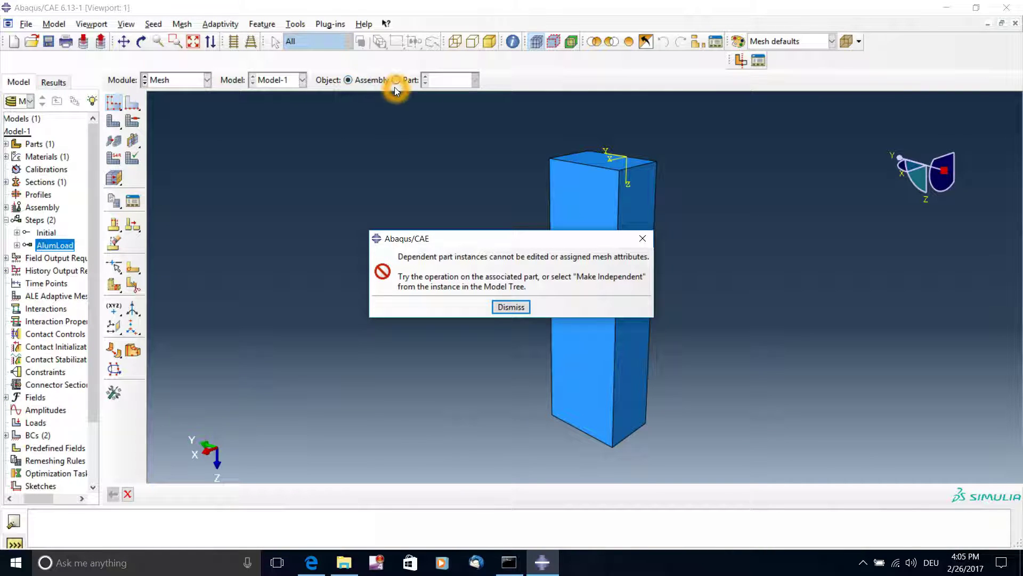
pyautogui.click(415, 83)
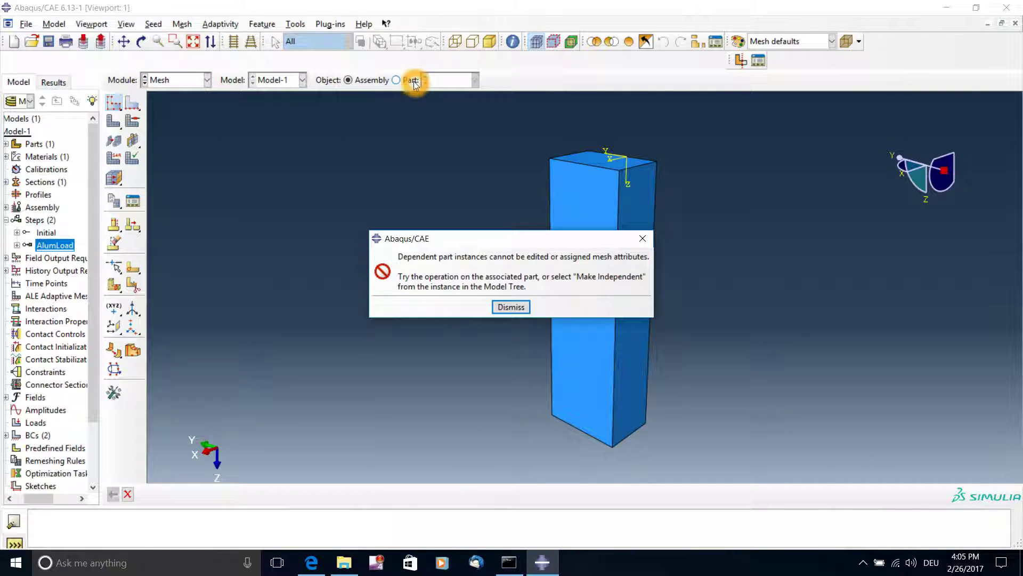
pyautogui.click(501, 307)
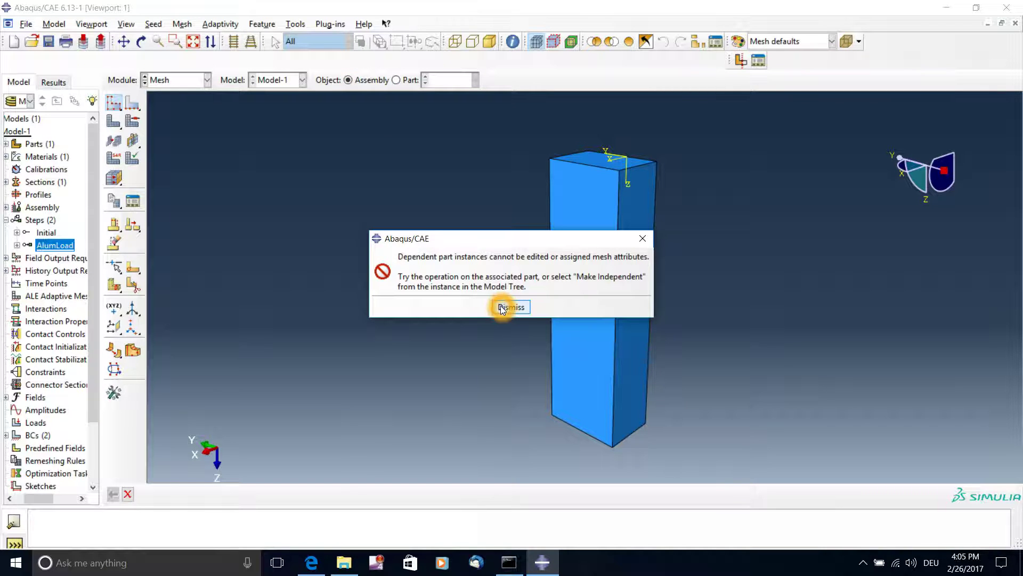
# Step: Seed part Test1 with an approximate global size of 5, then start meshing it
pyautogui.click(396, 83)
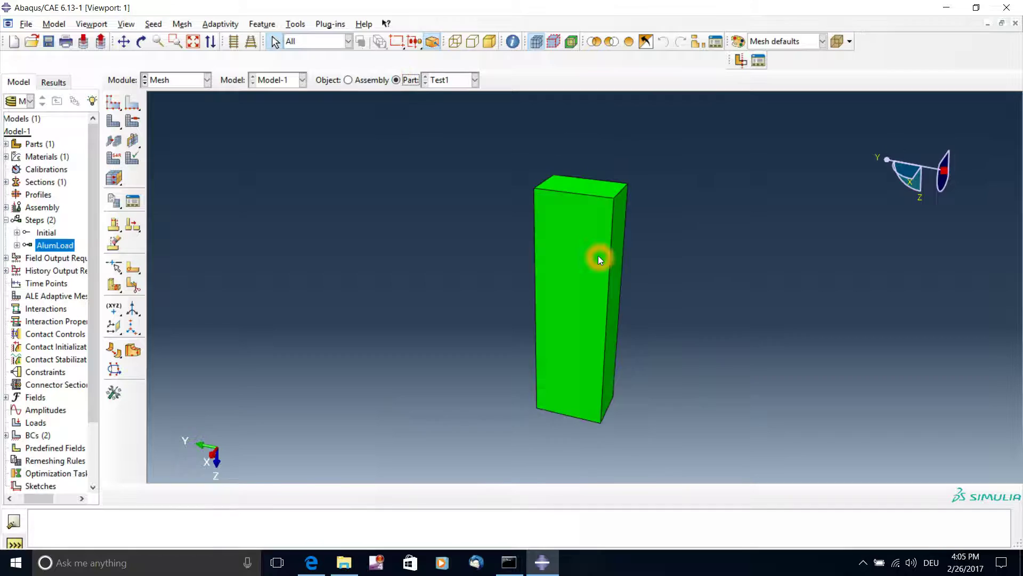
pyautogui.click(114, 106)
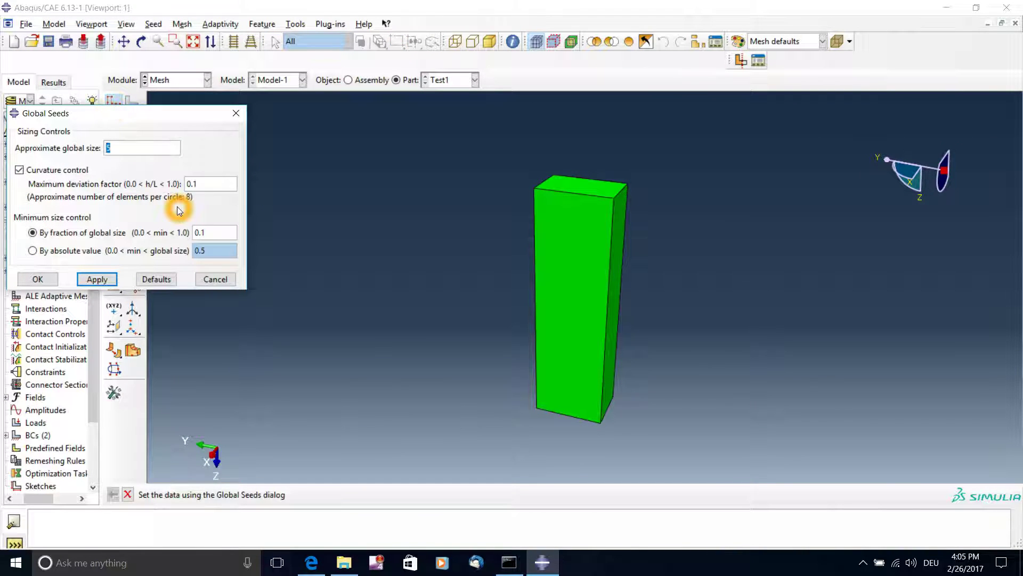
pyautogui.click(75, 151)
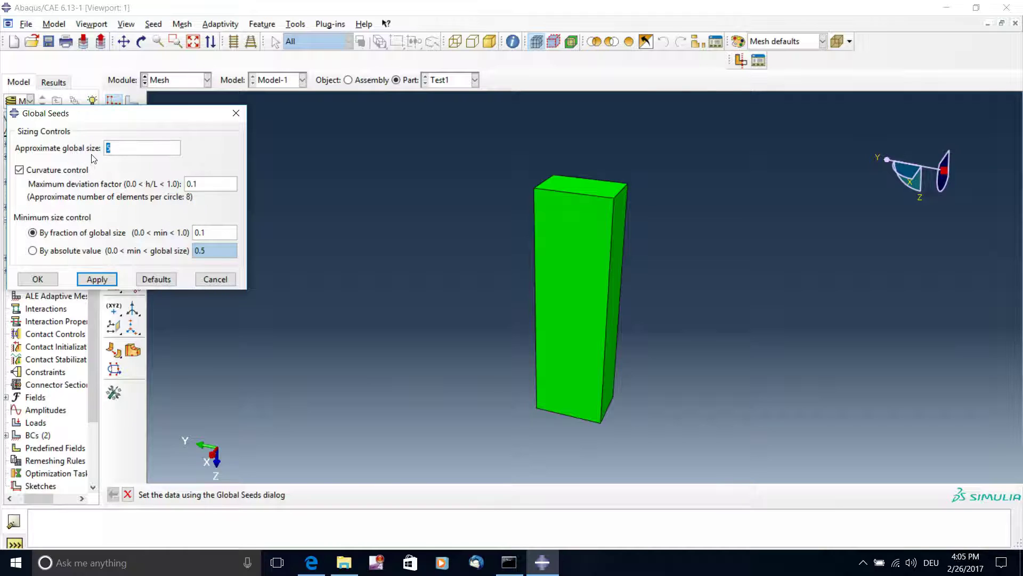
pyautogui.click(137, 147)
pyautogui.click(97, 220)
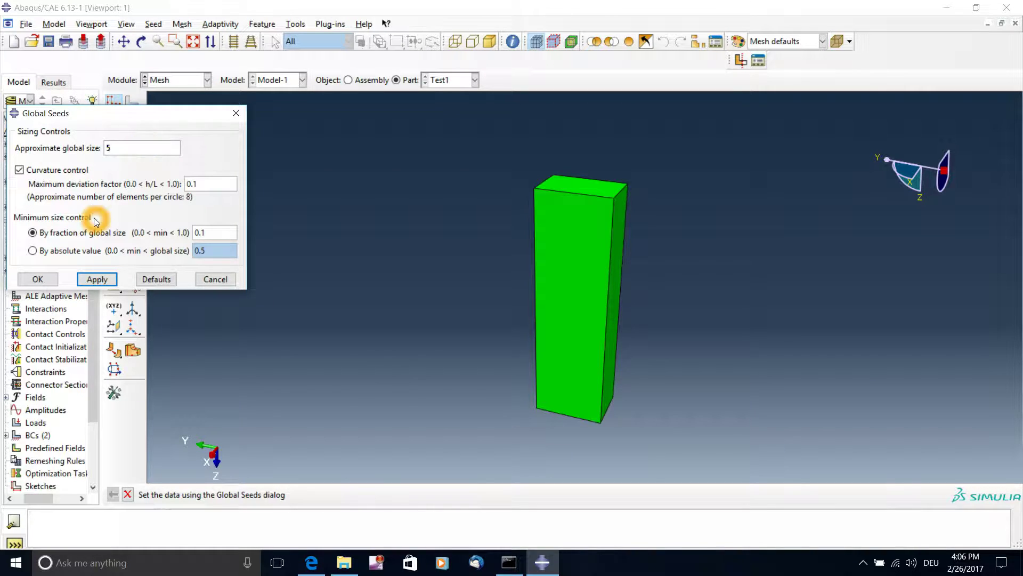
pyautogui.click(161, 241)
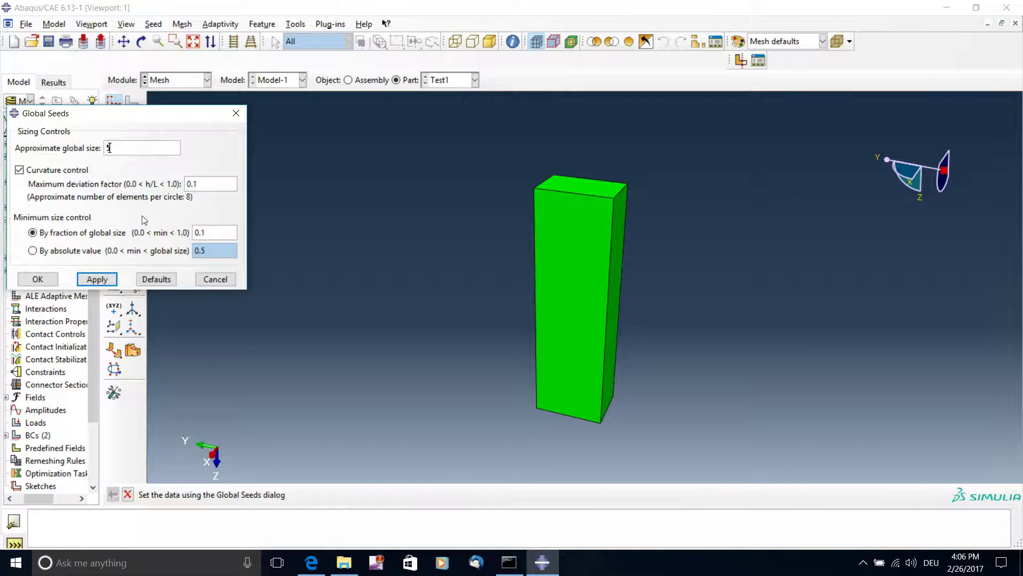
pyautogui.click(180, 204)
pyautogui.click(96, 192)
pyautogui.click(95, 279)
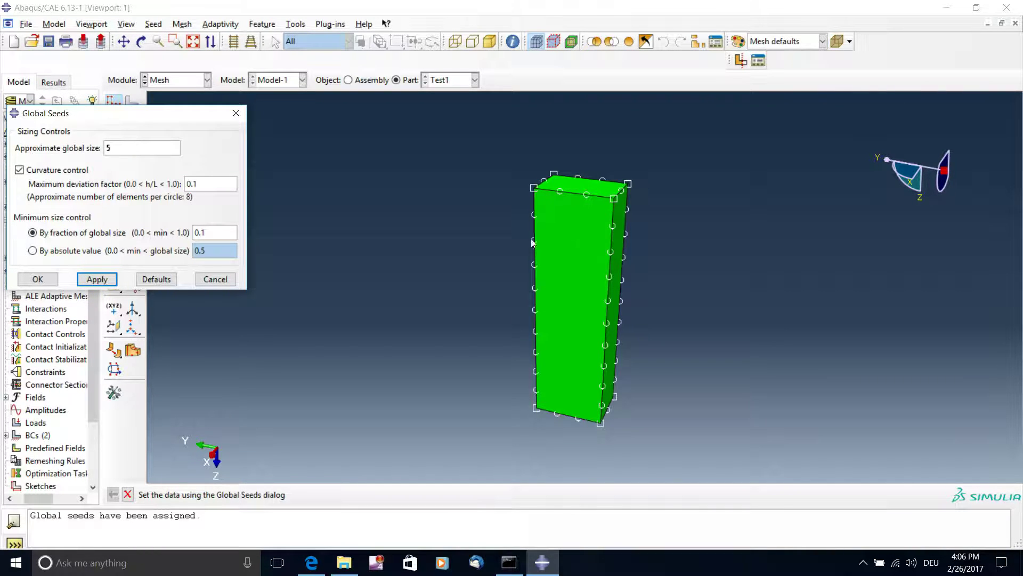
pyautogui.click(40, 278)
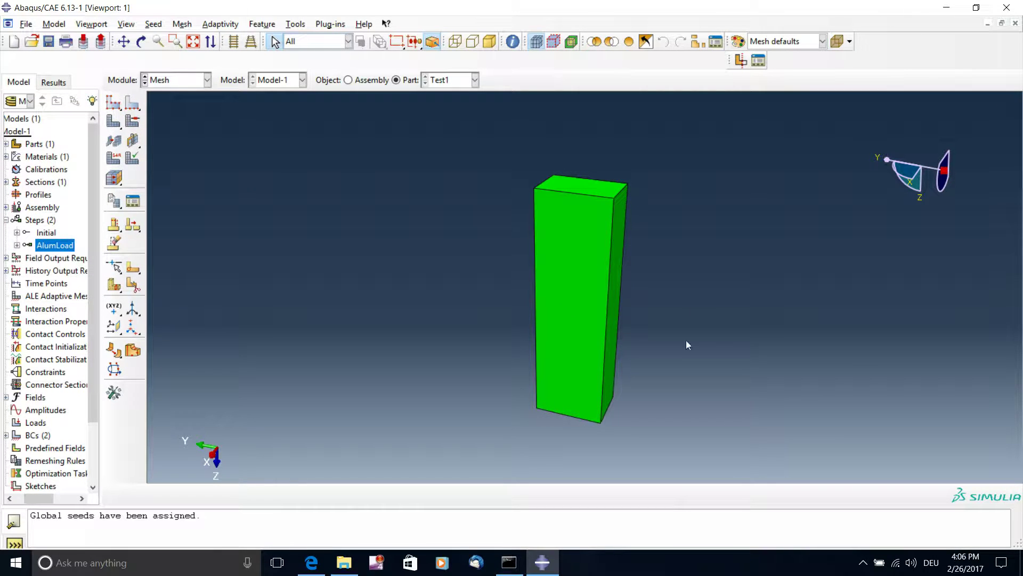
pyautogui.click(113, 122)
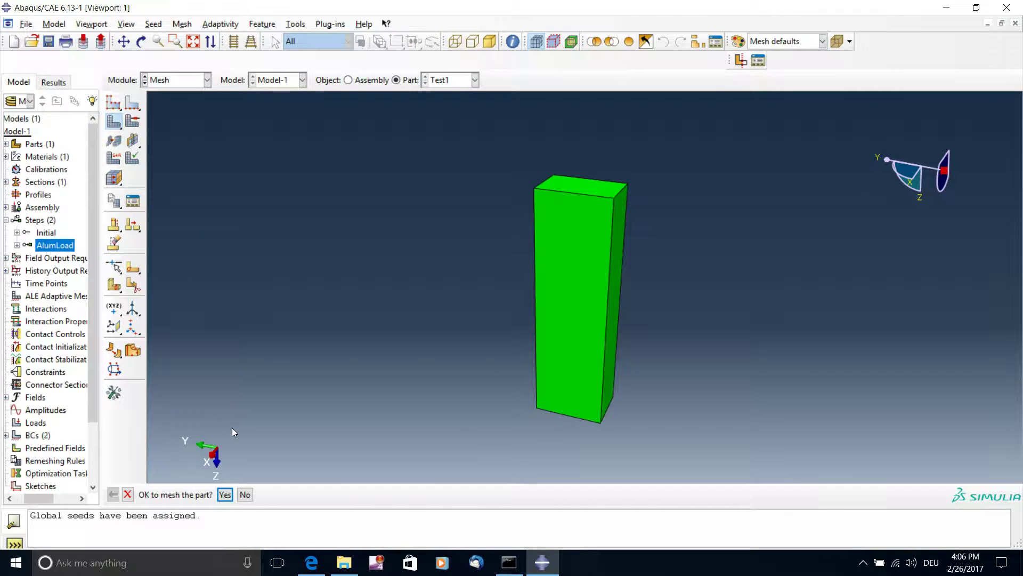
# Step: Confirm meshing of Test1 and rotate the view to inspect the 60-element mesh
pyautogui.click(226, 496)
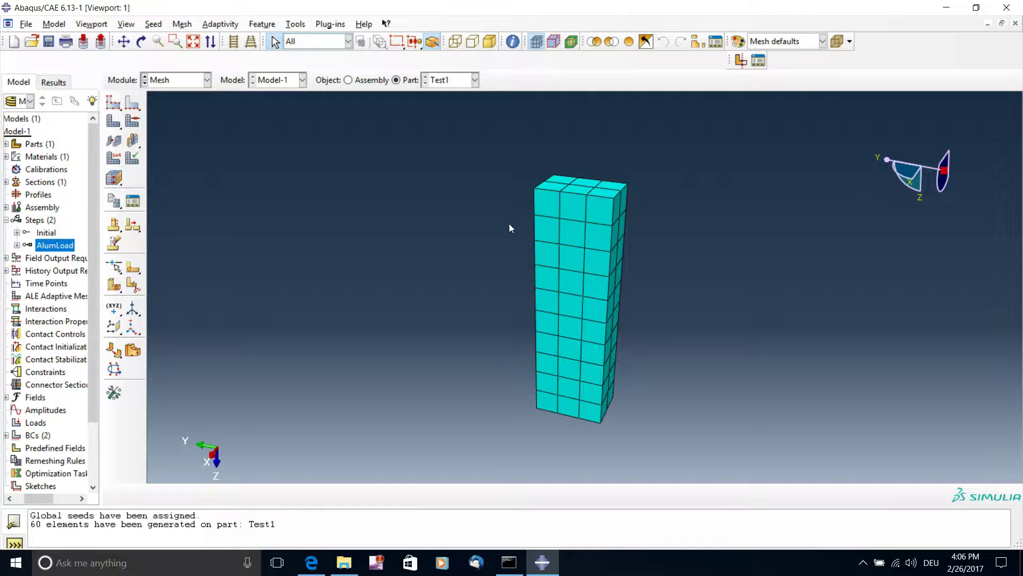
pyautogui.click(676, 345)
pyautogui.click(627, 200)
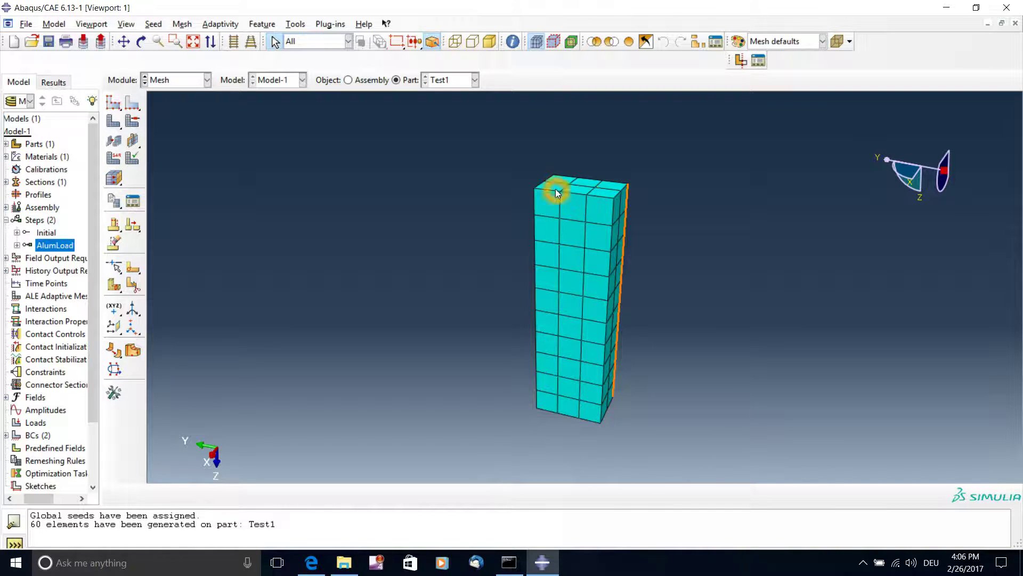
pyautogui.keyDown('ctrl'); pyautogui.keyDown('alt'); pyautogui.moveTo(626, 212); pyautogui.dragTo(584, 216); pyautogui.keyUp('alt'); pyautogui.keyUp('ctrl')
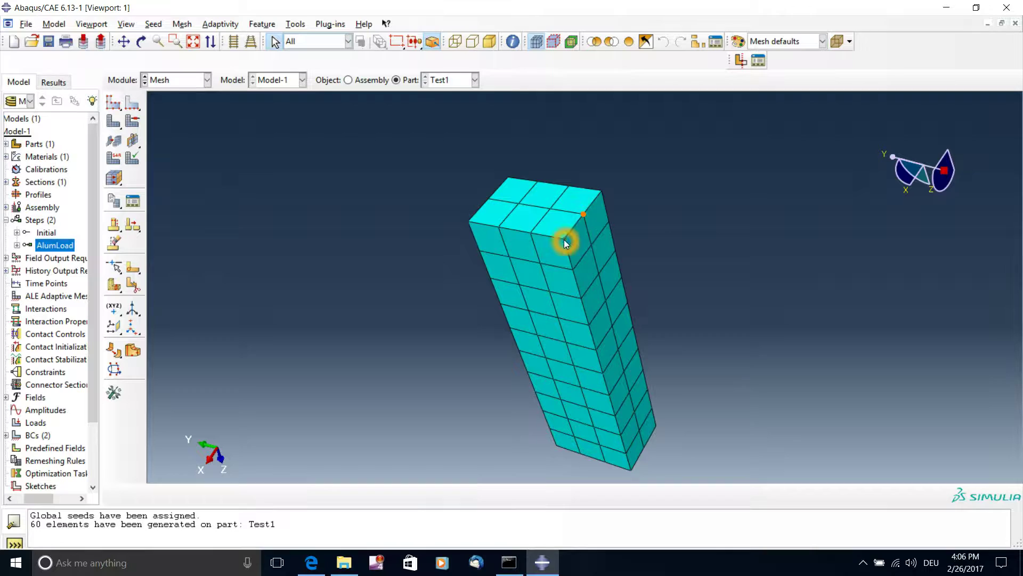
pyautogui.click(613, 226)
pyautogui.keyDown('ctrl'); pyautogui.keyDown('alt'); pyautogui.moveTo(608, 283); pyautogui.dragTo(673, 211); pyautogui.keyUp('alt'); pyautogui.keyUp('ctrl')
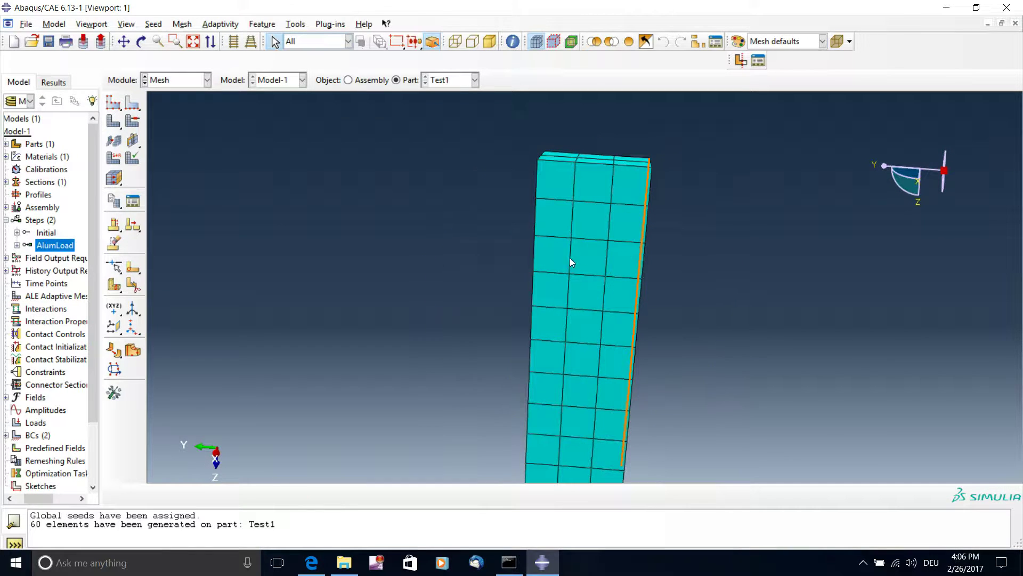
pyautogui.click(207, 80)
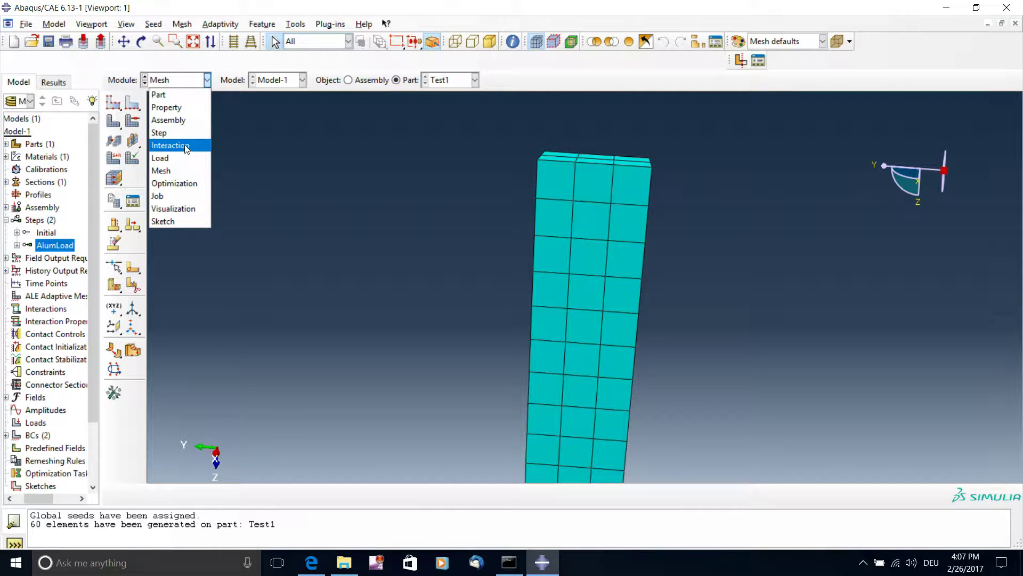
# Step: In the Job module, create a job named test126_2_2017 based on Model-1
pyautogui.click(180, 196)
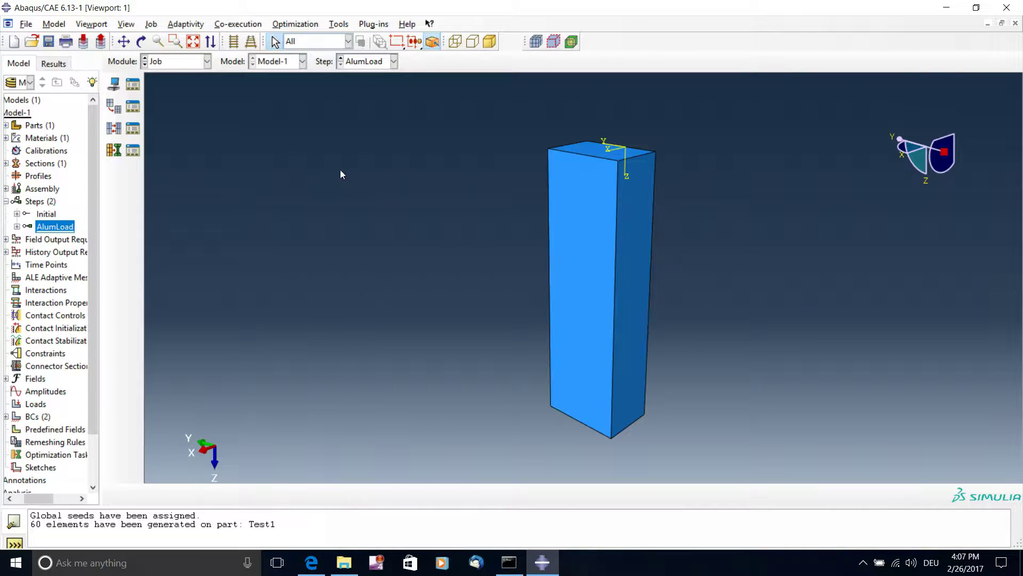
pyautogui.click(115, 88)
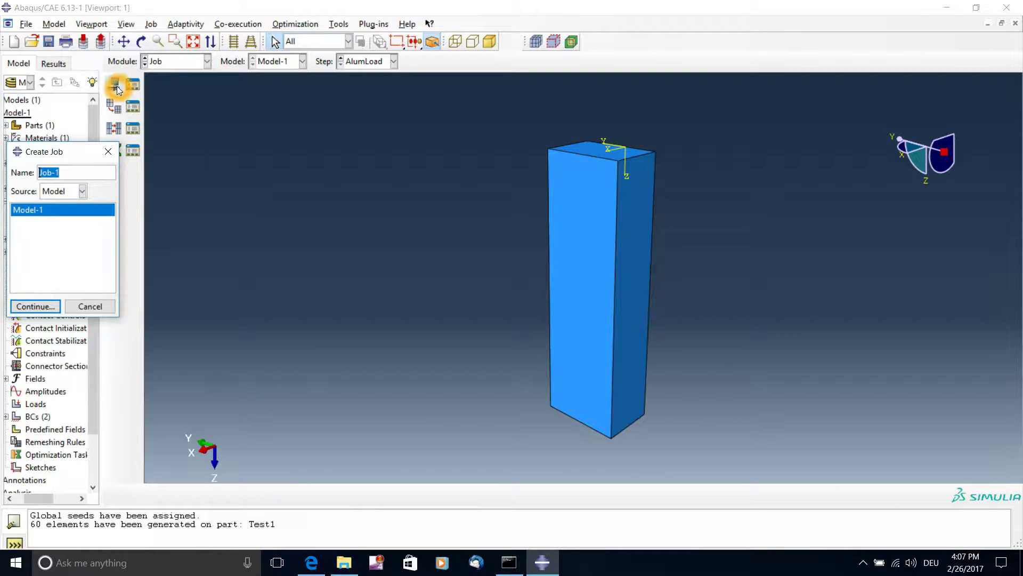
pyautogui.click(70, 172)
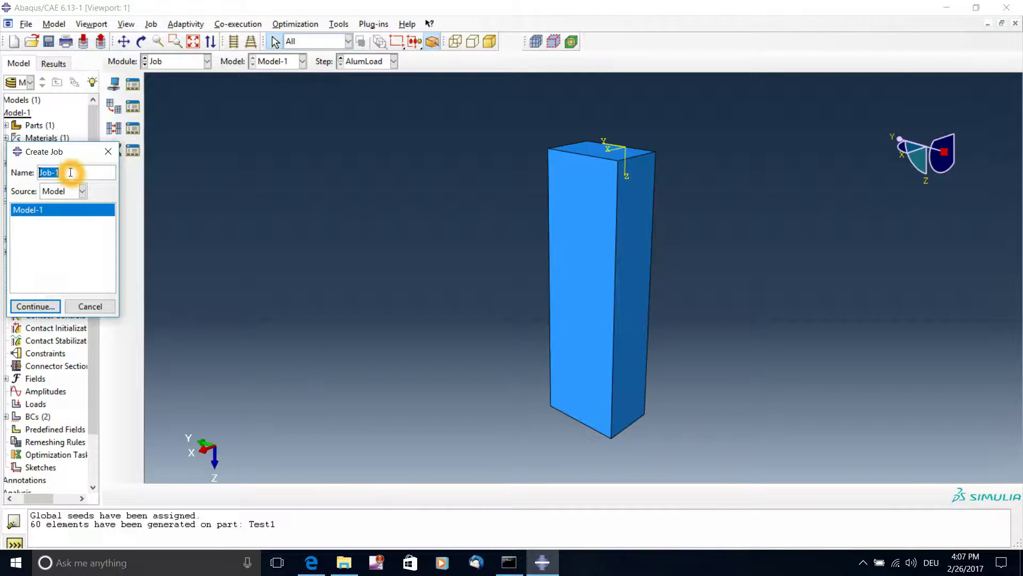
pyautogui.write('test126_2_2')
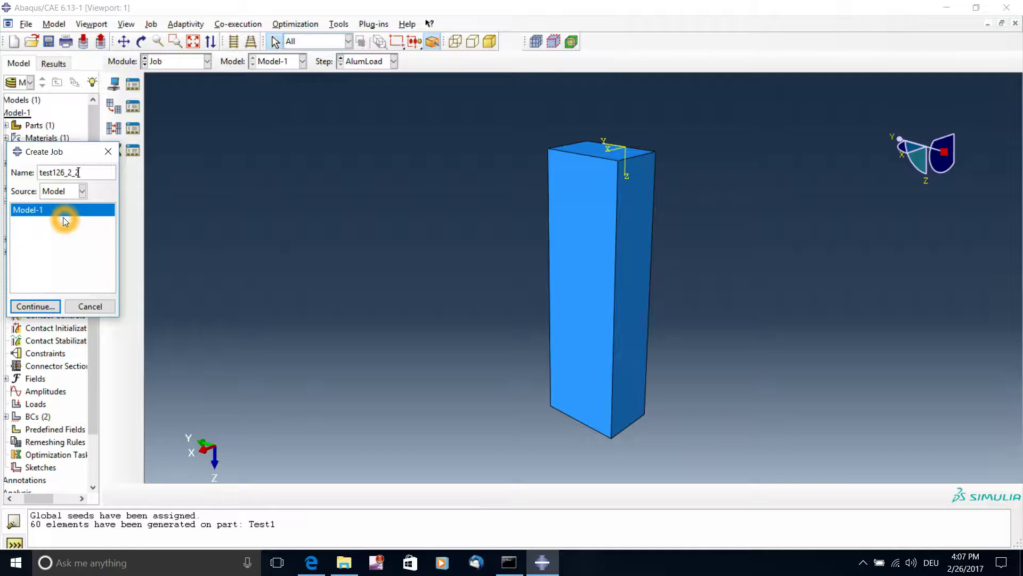
pyautogui.write('017')
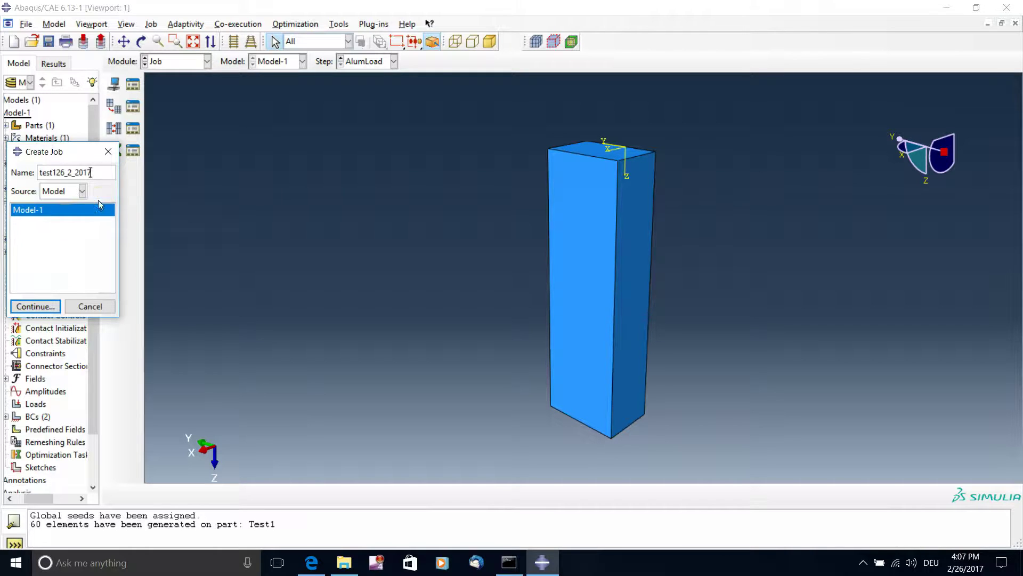
pyautogui.click(73, 175)
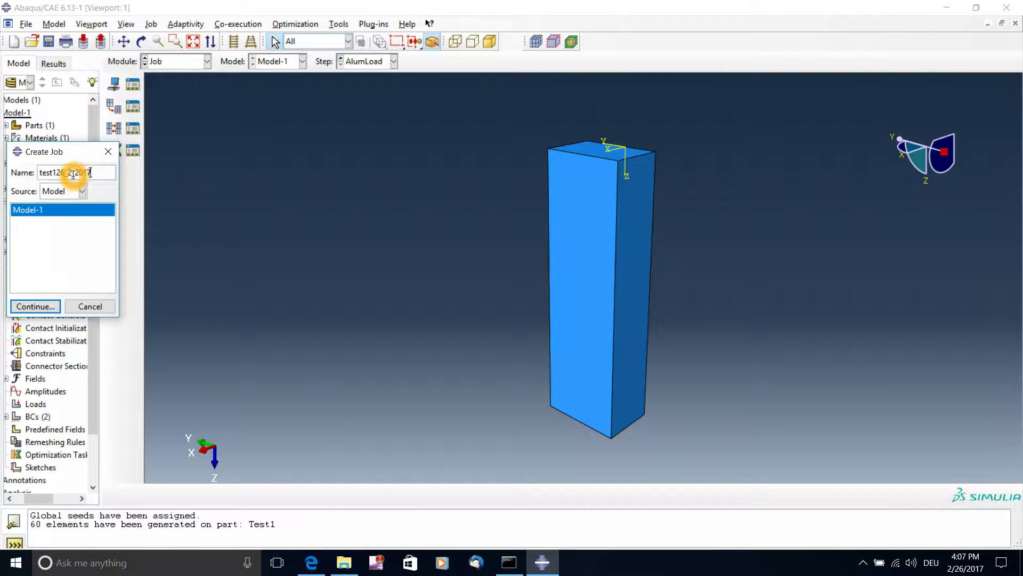
pyautogui.click(47, 308)
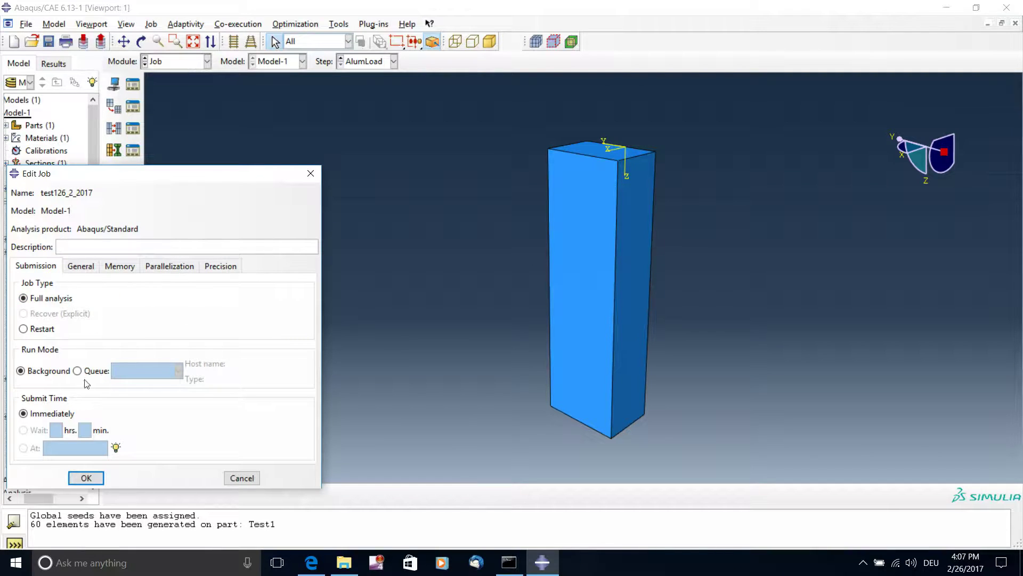
# Step: Set job test126_2_2017 to use multiple processors, 4 in total, and create it
pyautogui.click(82, 267)
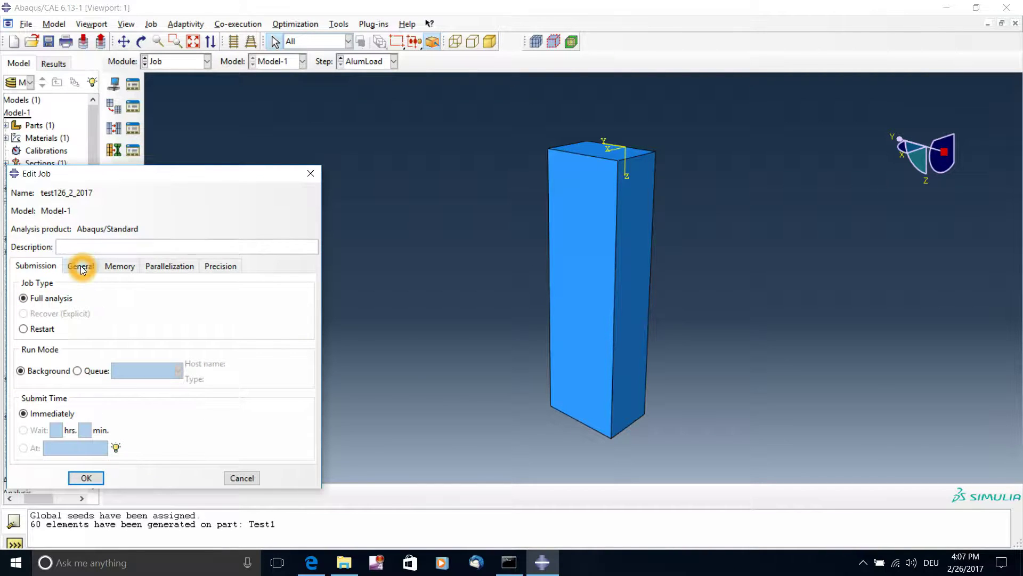
pyautogui.click(119, 266)
pyautogui.click(158, 269)
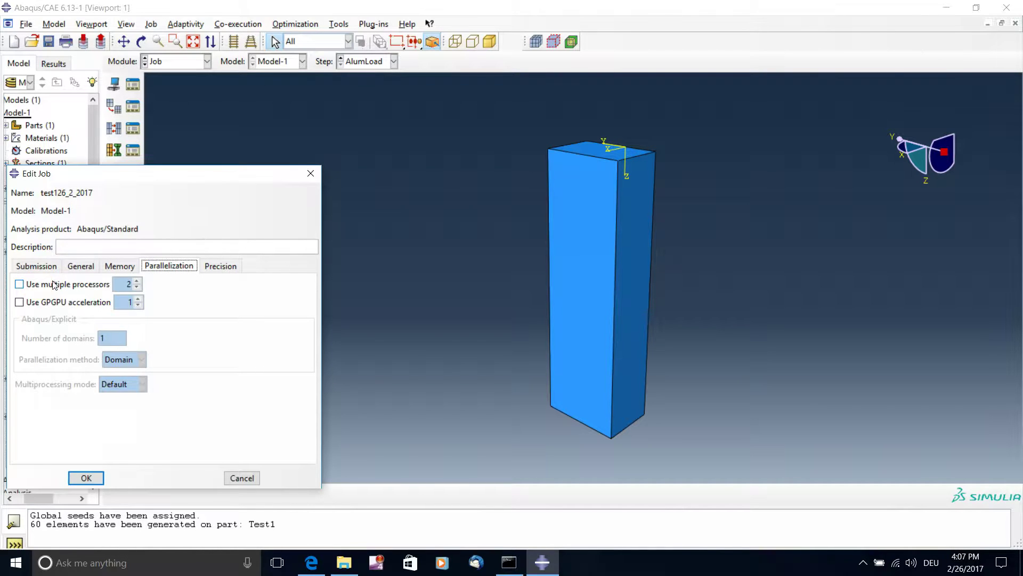
pyautogui.click(67, 286)
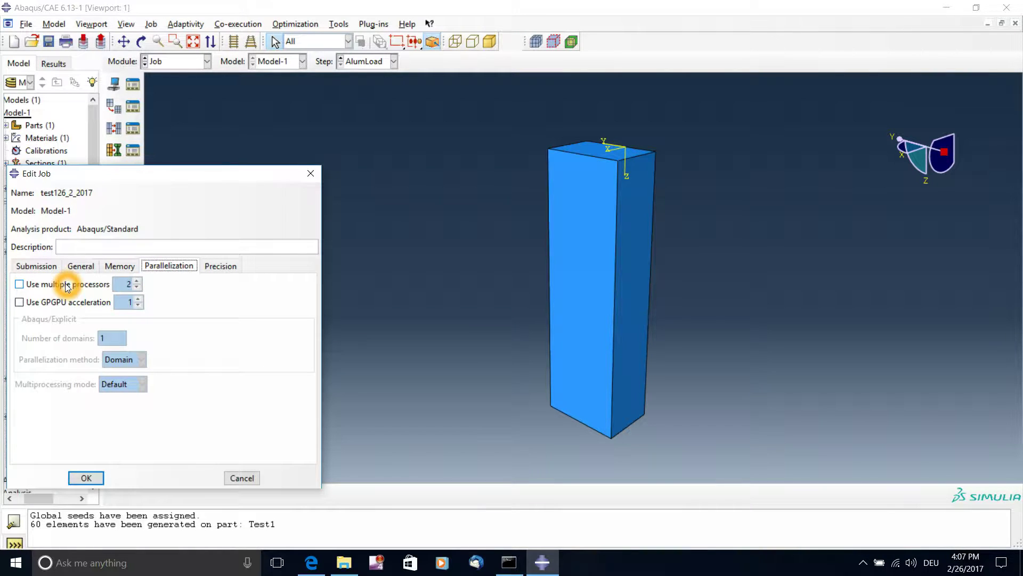
pyautogui.click(139, 281)
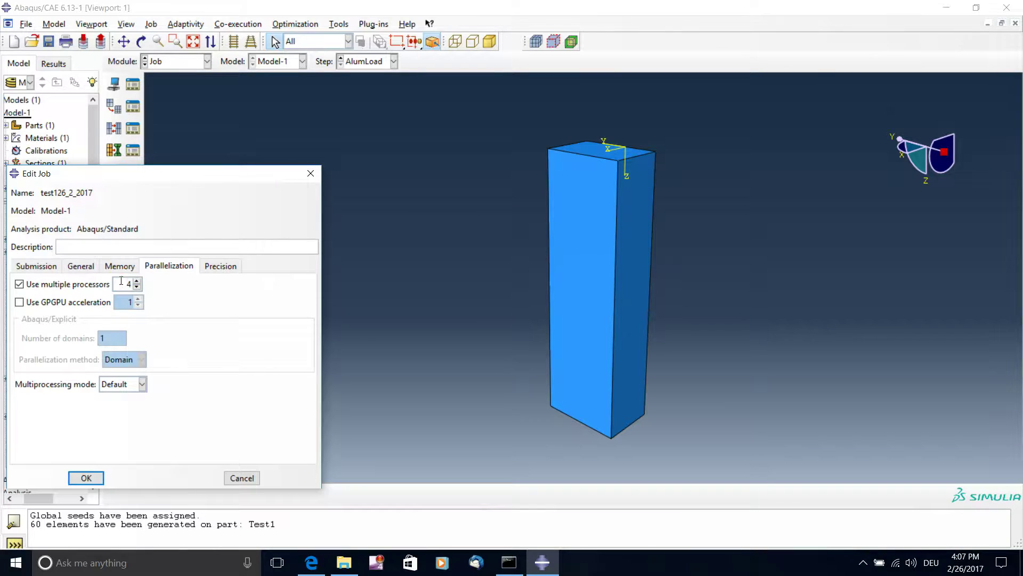
pyautogui.click(47, 314)
pyautogui.click(90, 478)
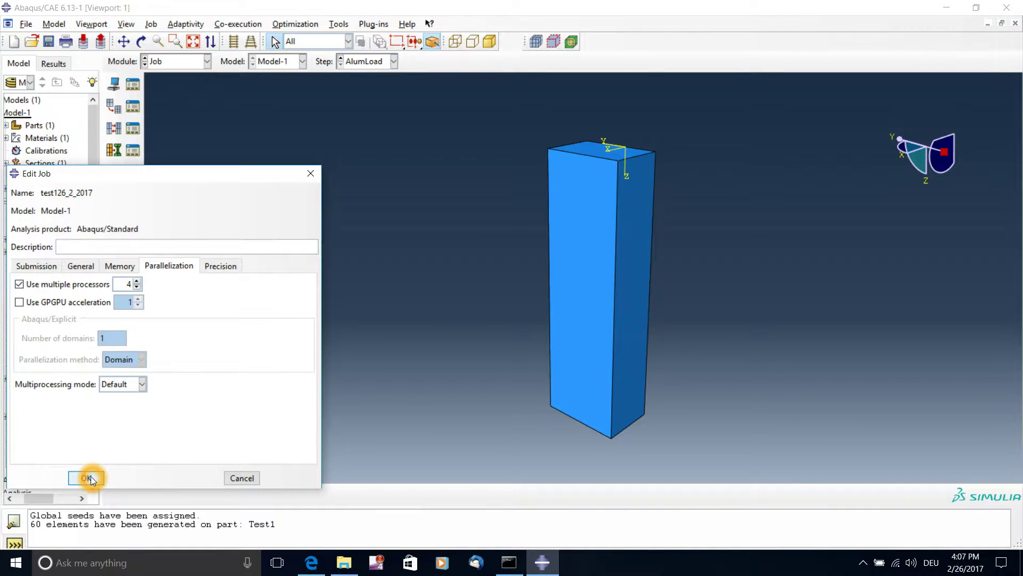
# Step: Widen the model tree, expand Jobs, and submit test126_2_2017 for analysis
pyautogui.scroll(-2, 62, 380)
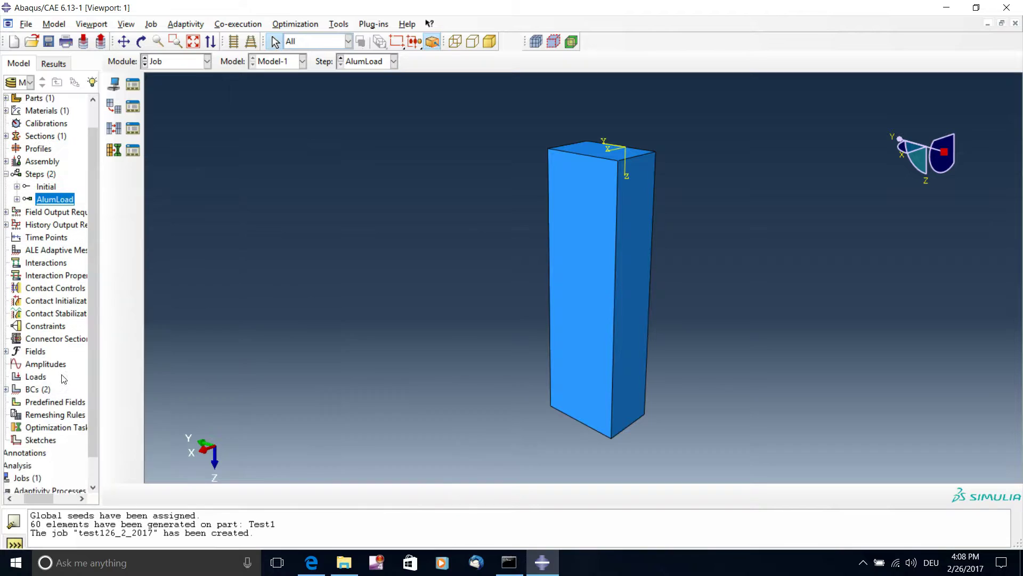
pyautogui.moveTo(101, 383); pyautogui.dragTo(185, 381)
pyautogui.click(16, 449)
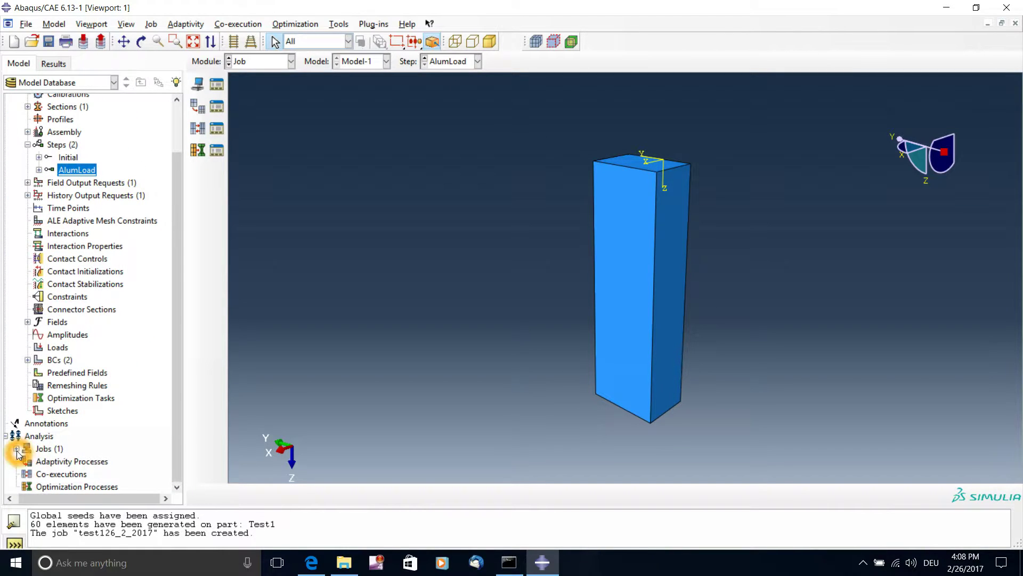
pyautogui.click(48, 465)
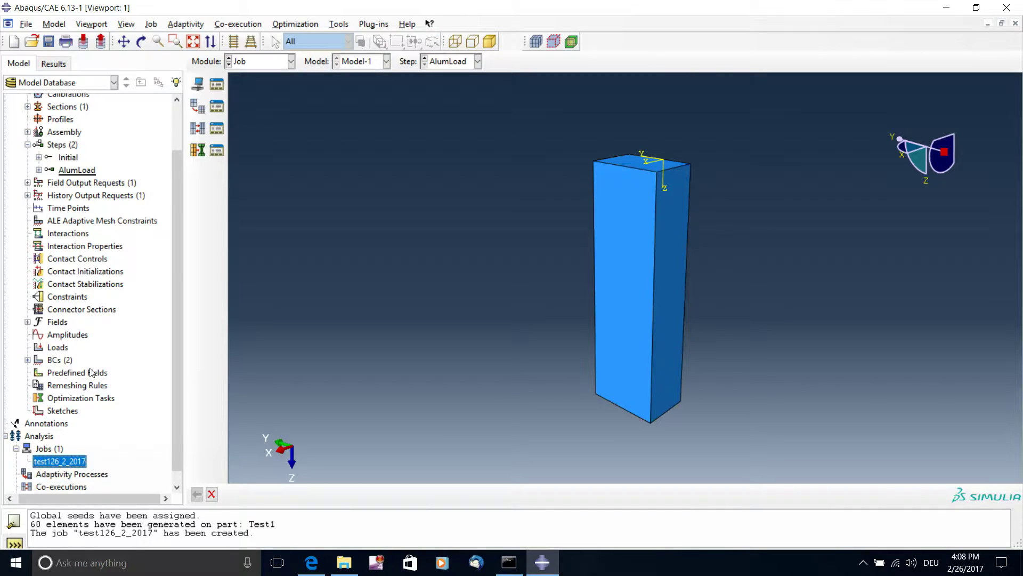
pyautogui.click(59, 464)
pyautogui.rightClick(59, 464)
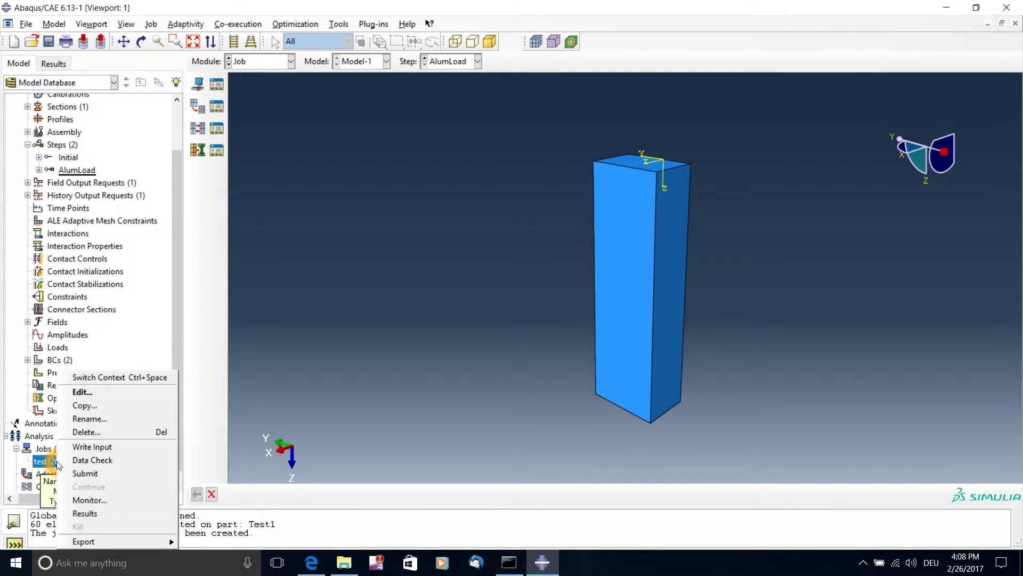
pyautogui.click(71, 473)
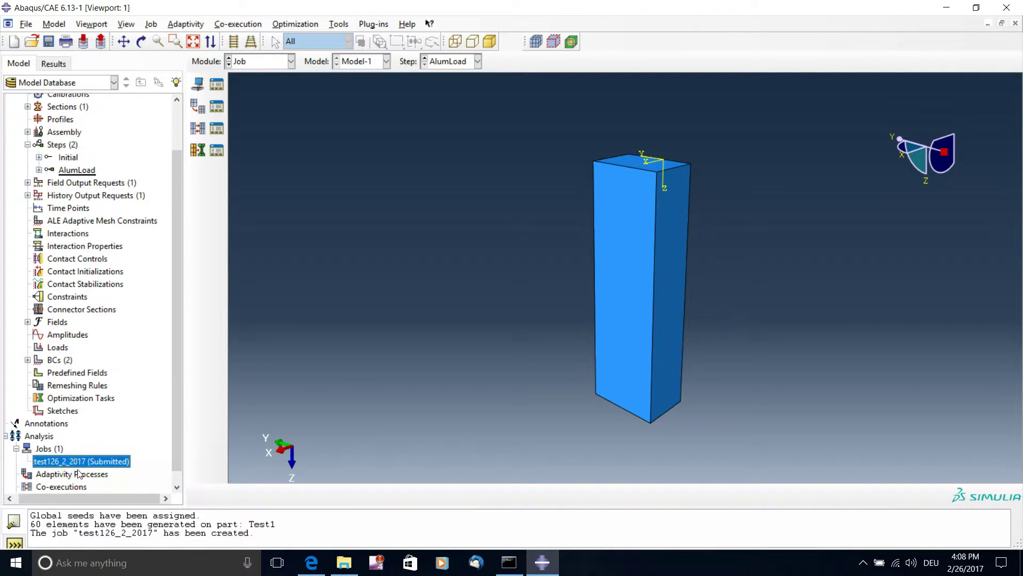
pyautogui.rightClick(116, 466)
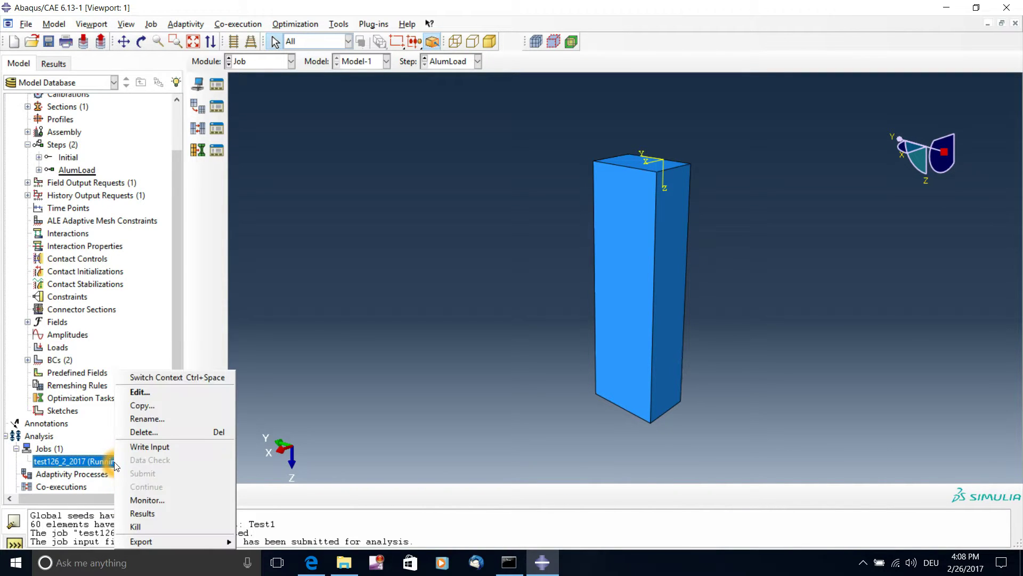
# Step: Open and enlarge the test126_2_2017 monitor, checking its Errors, Warnings, Output and Data File tabs
pyautogui.click(135, 501)
pyautogui.moveTo(216, 197); pyautogui.dragTo(381, 92)
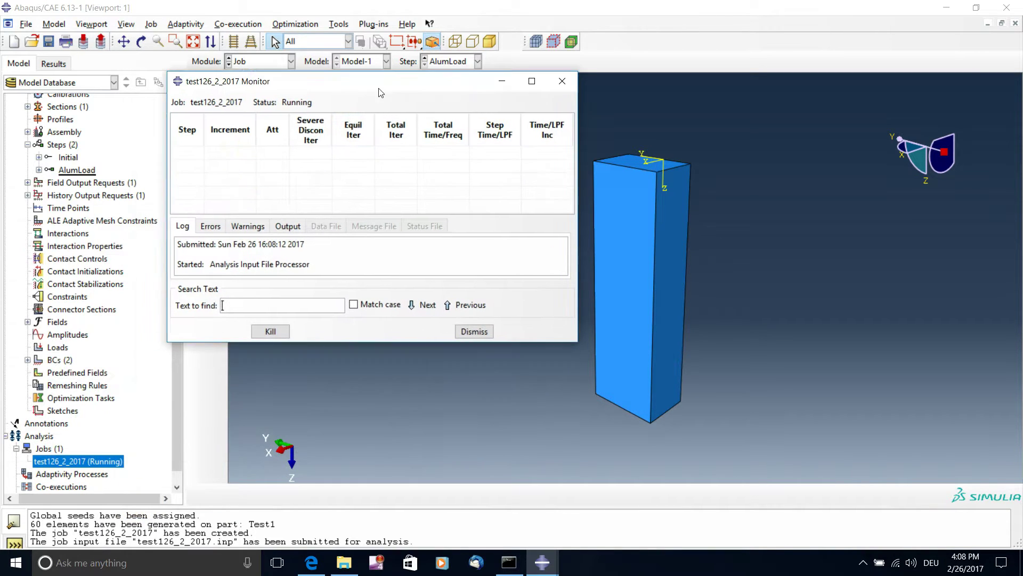
pyautogui.moveTo(577, 342); pyautogui.dragTo(665, 438)
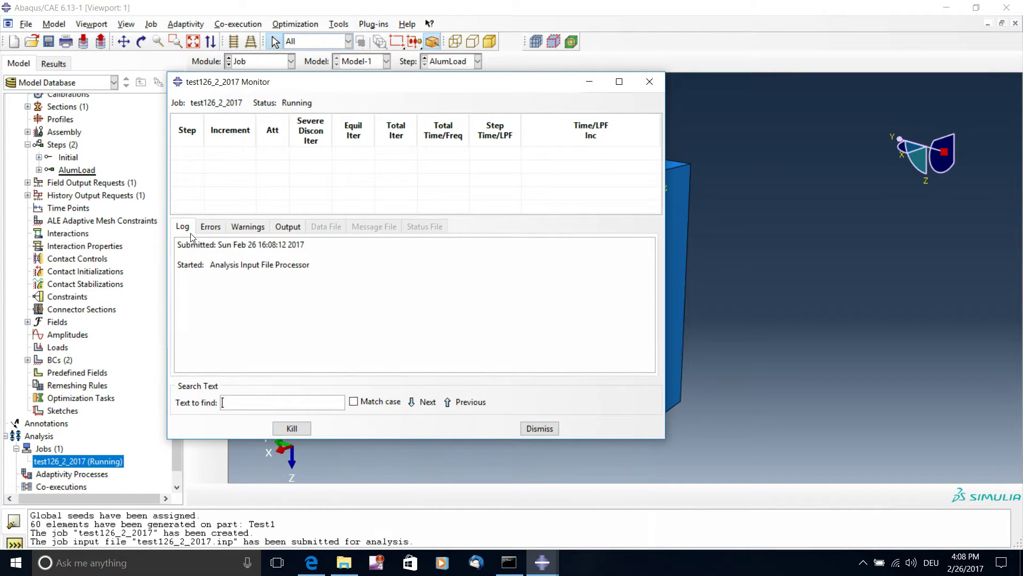
pyautogui.click(210, 227)
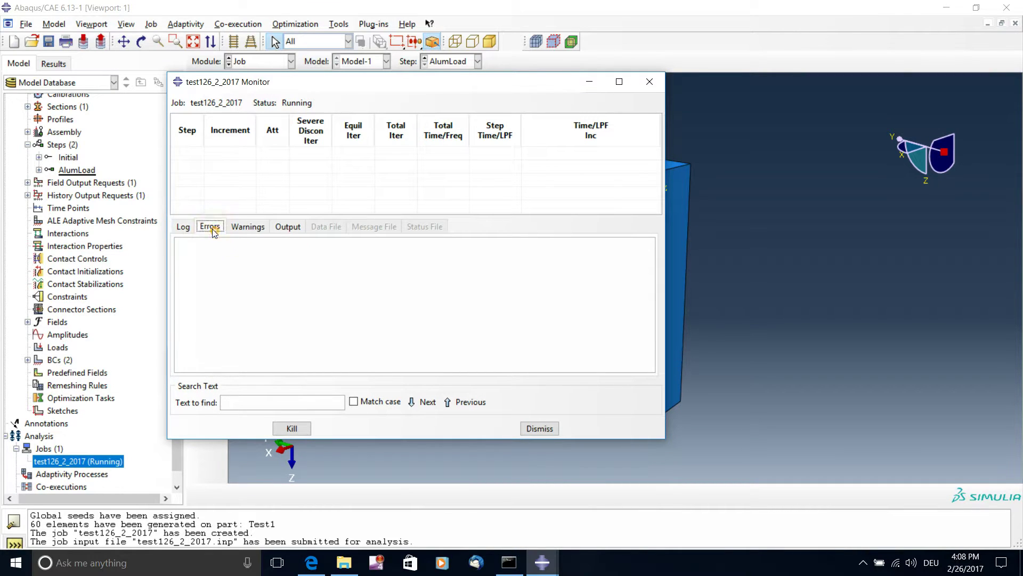
pyautogui.click(249, 230)
pyautogui.click(286, 227)
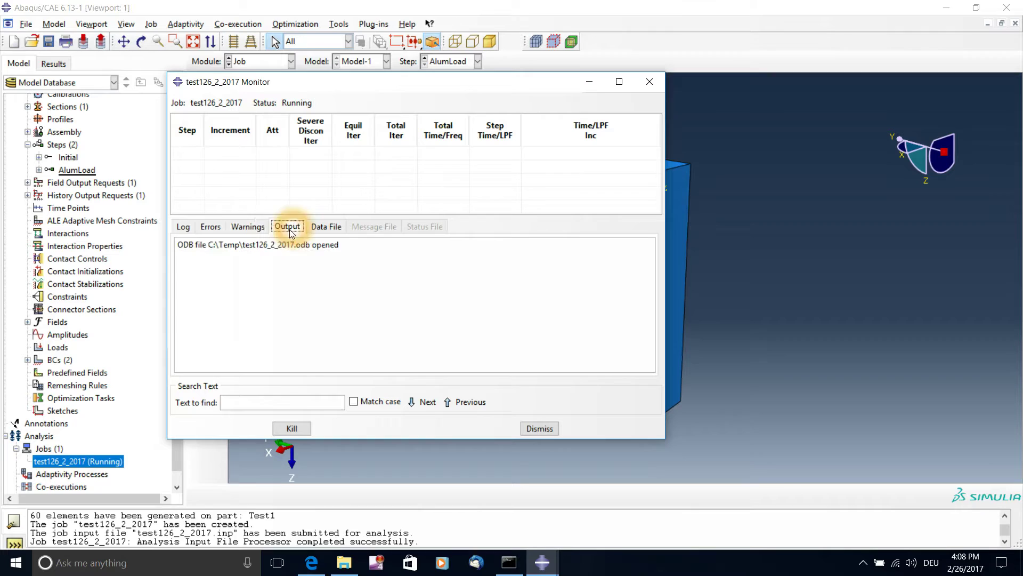
pyautogui.click(325, 227)
# Step: Enlarge the increment table and review the completed job's 6 increments reaching total time 1
pyautogui.moveTo(649, 255); pyautogui.dragTo(644, 350)
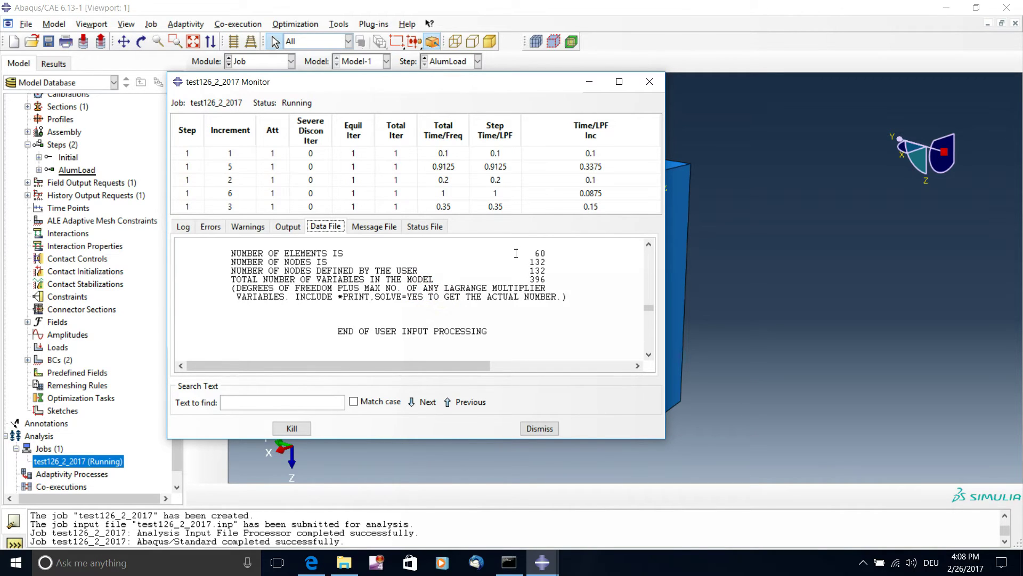
pyautogui.click(535, 222)
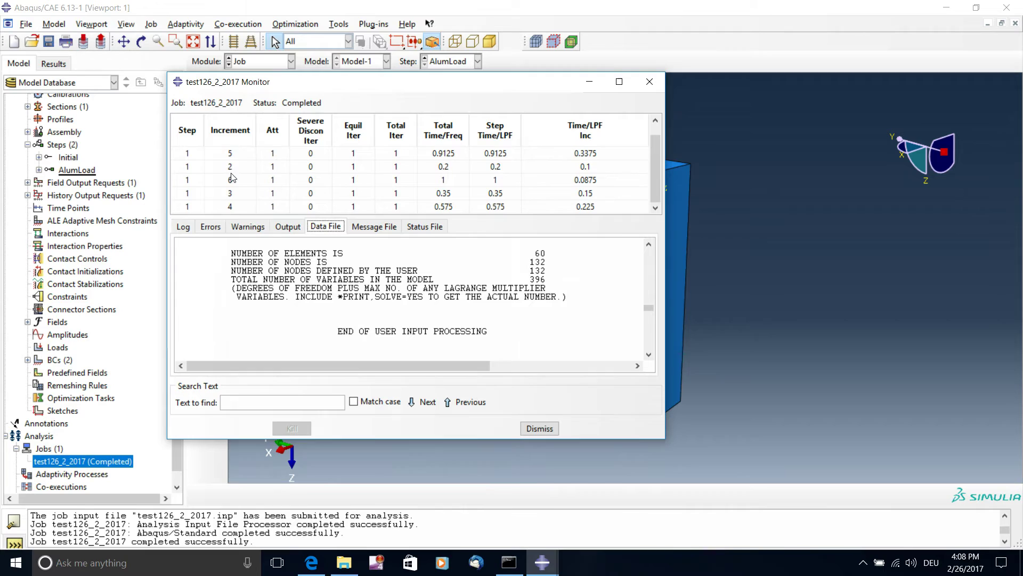
pyautogui.moveTo(590, 229); pyautogui.dragTo(584, 283)
pyautogui.click(247, 224)
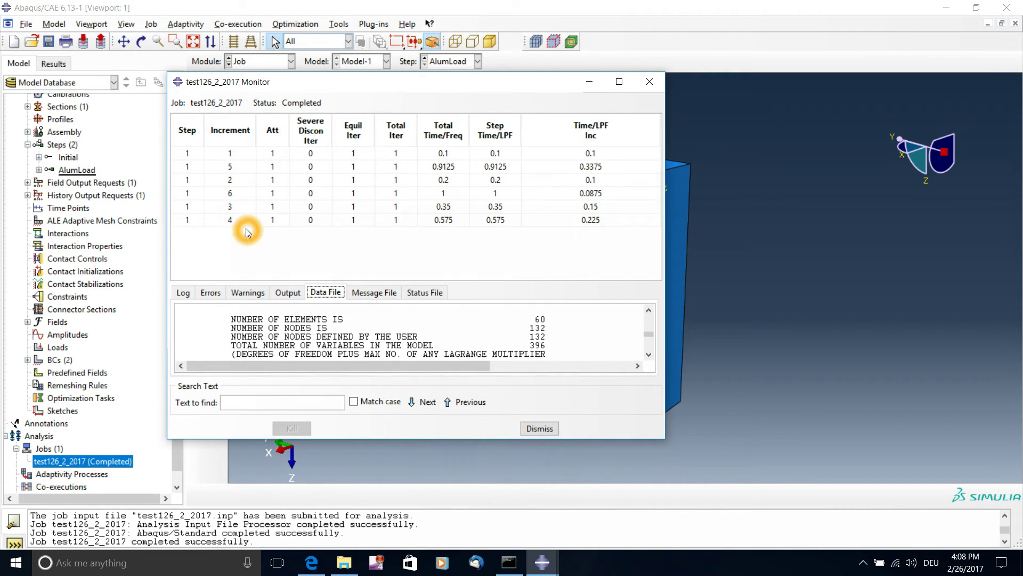
pyautogui.click(256, 224)
pyautogui.click(249, 239)
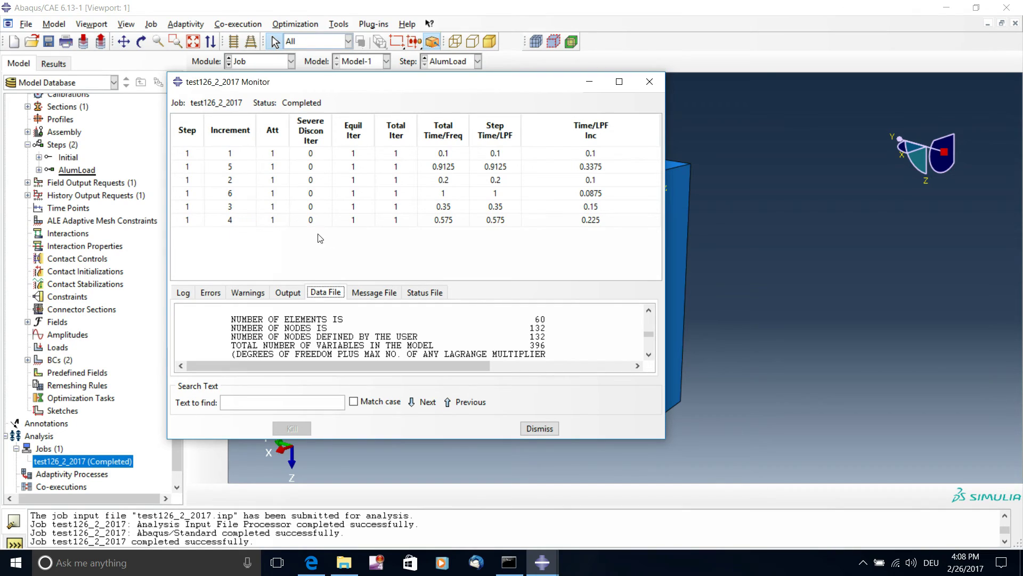
pyautogui.click(457, 153)
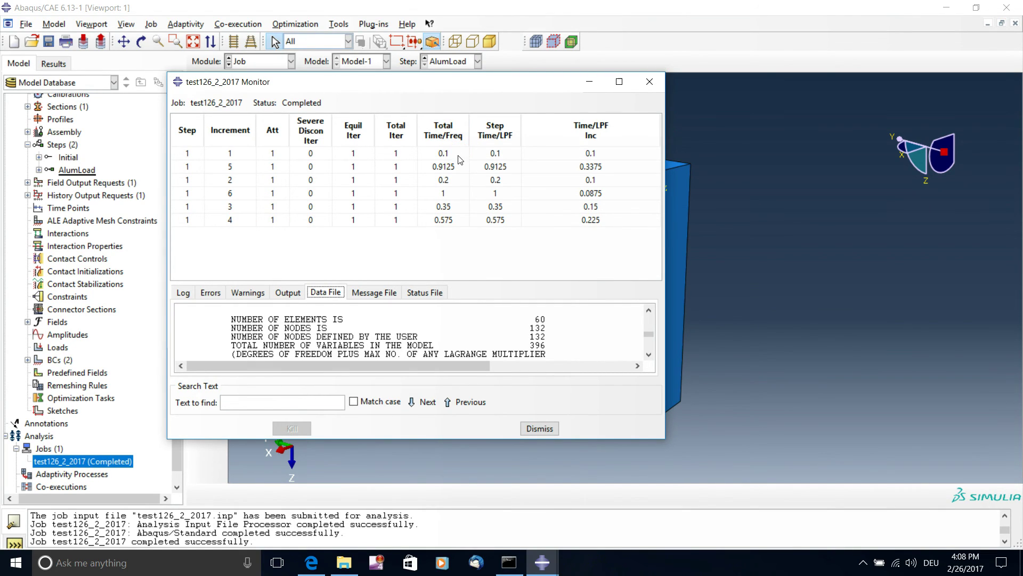